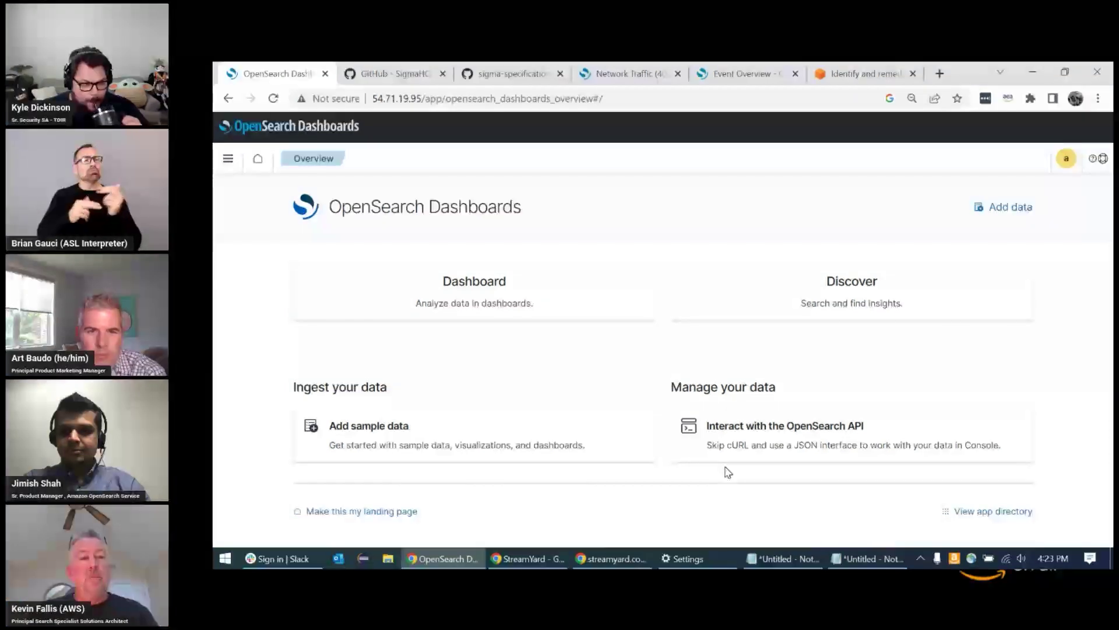
Open the Security Analytics overview and set its date range to the last 20 hours.
click(229, 165)
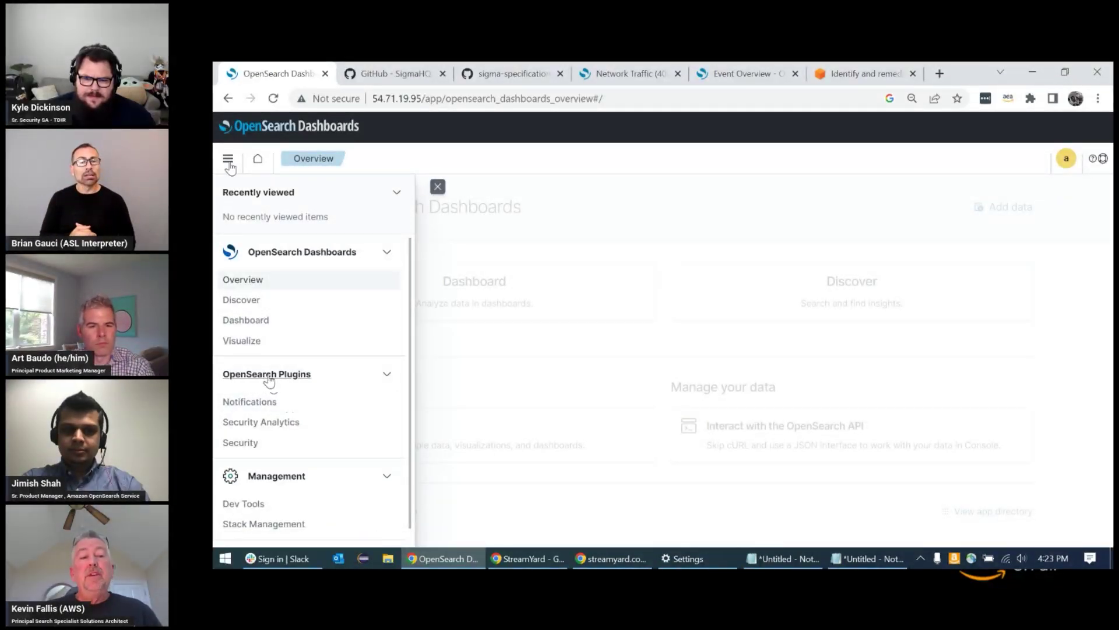
click(259, 421)
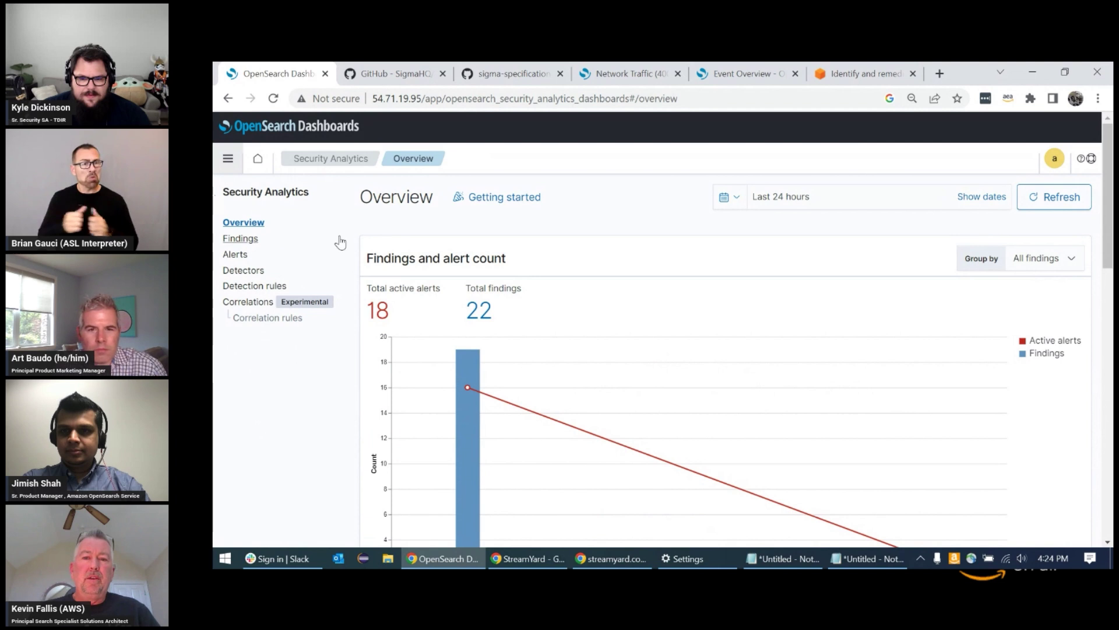
click(738, 199)
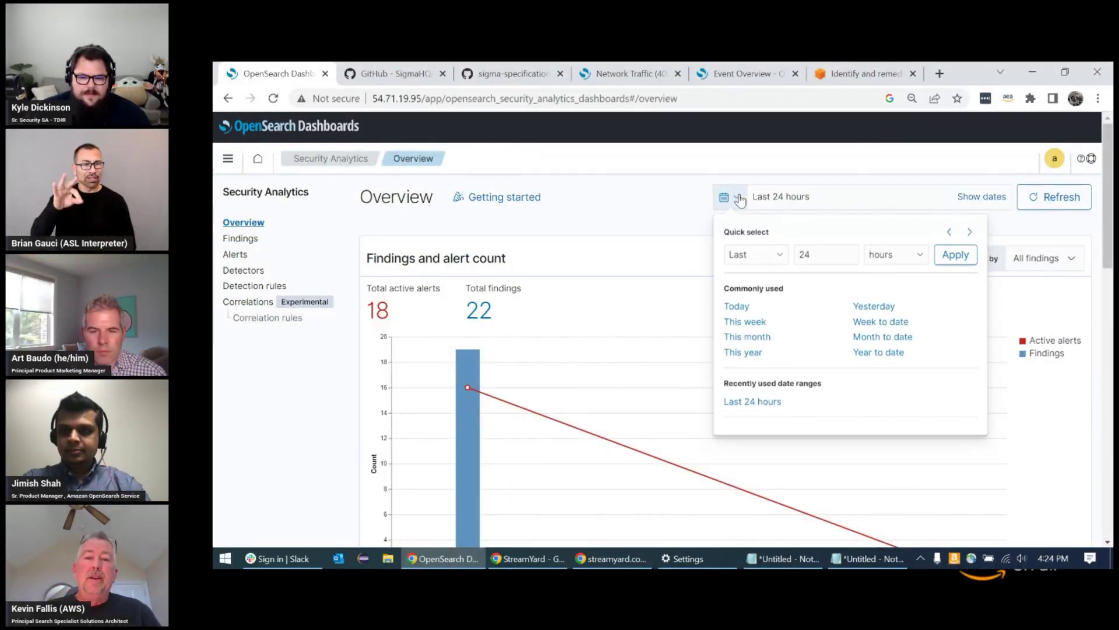
double_click(834, 260)
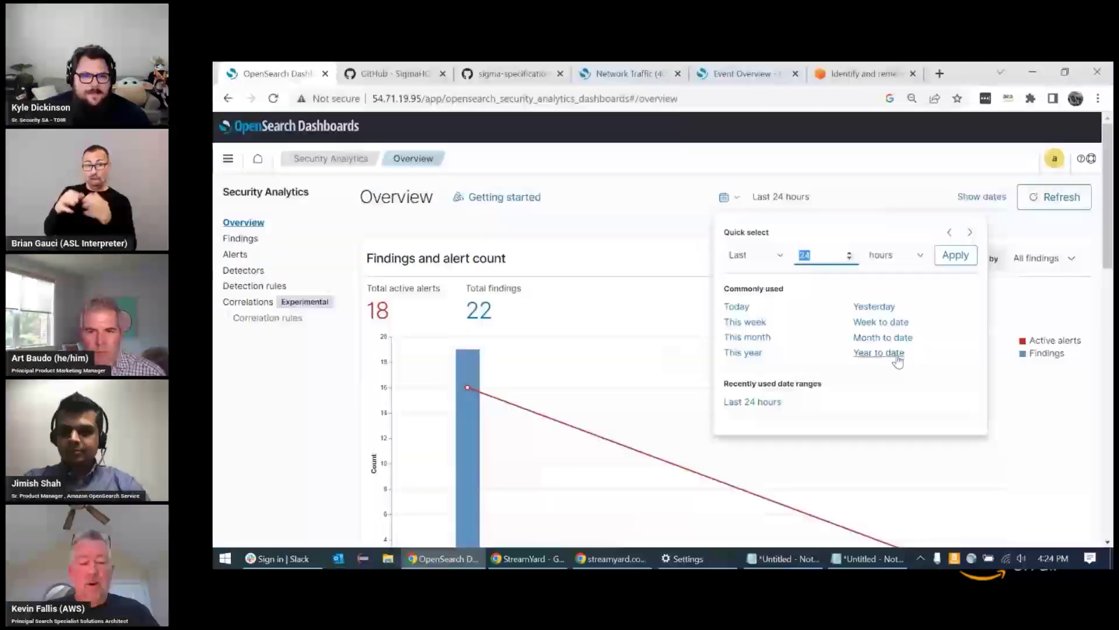
text(20)
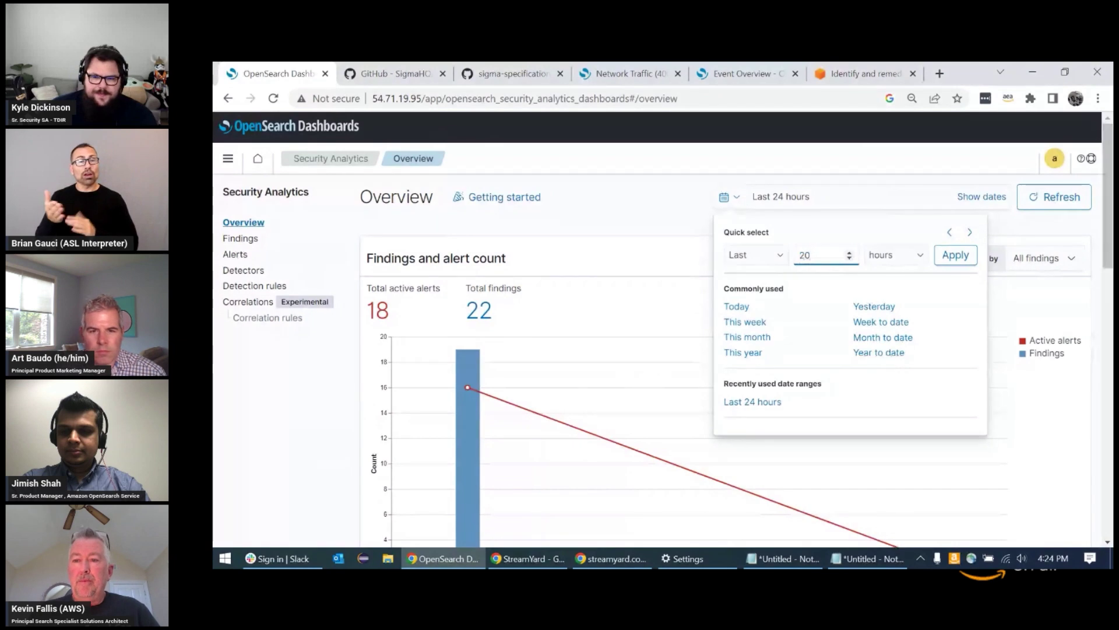
click(960, 257)
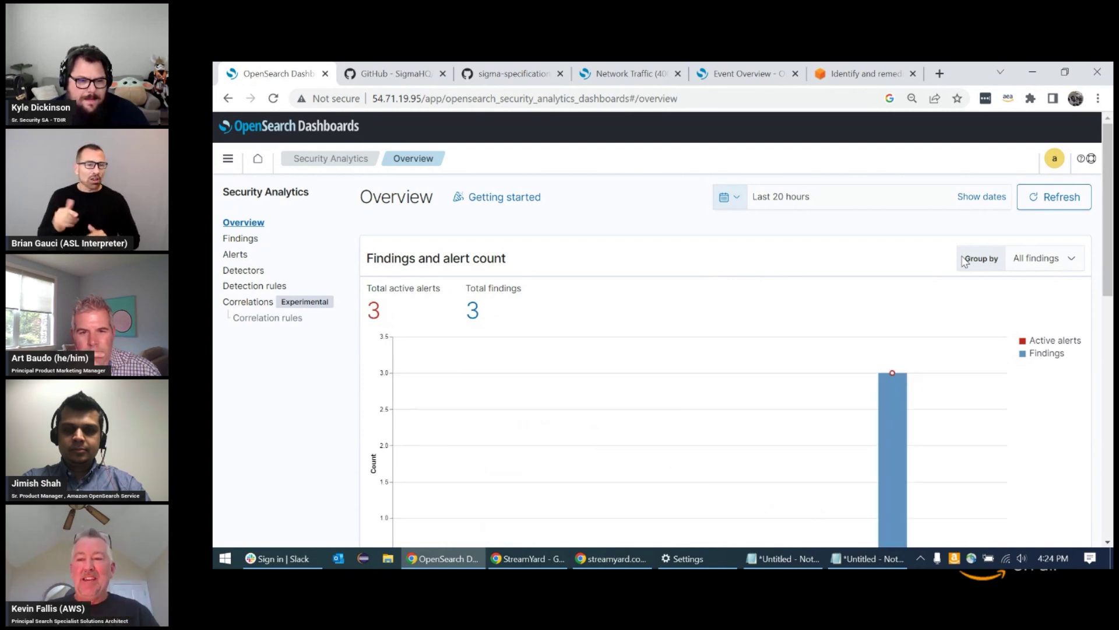
scroll(1107, 215, down, 1)
scroll(1096, 193, up, 1)
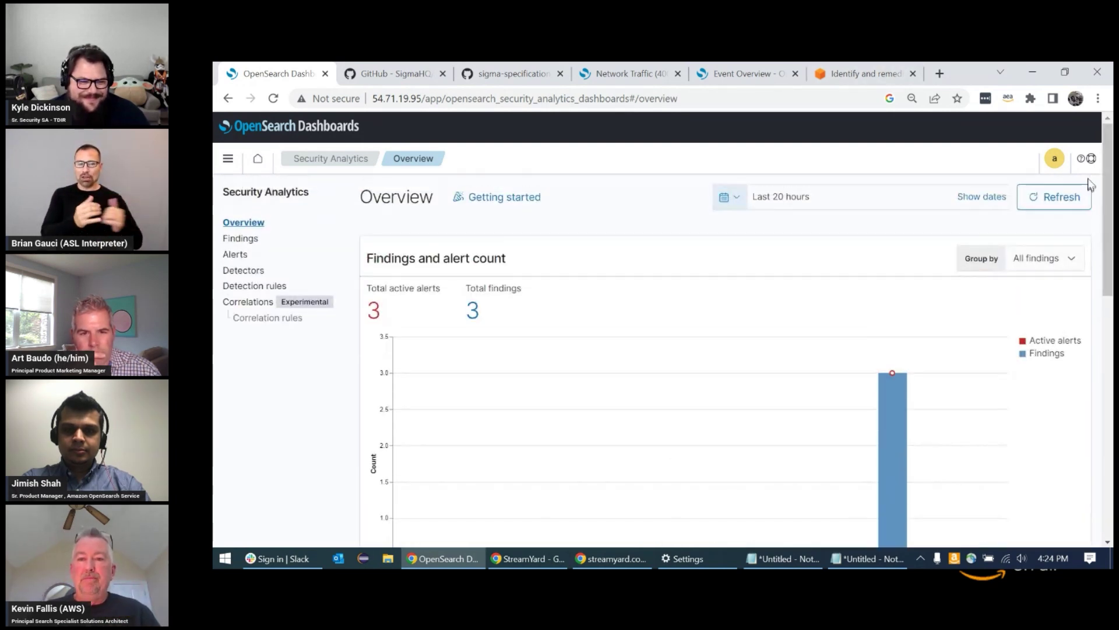
Change the overview's date range to the last 20 days and refresh the data.
click(745, 202)
click(924, 258)
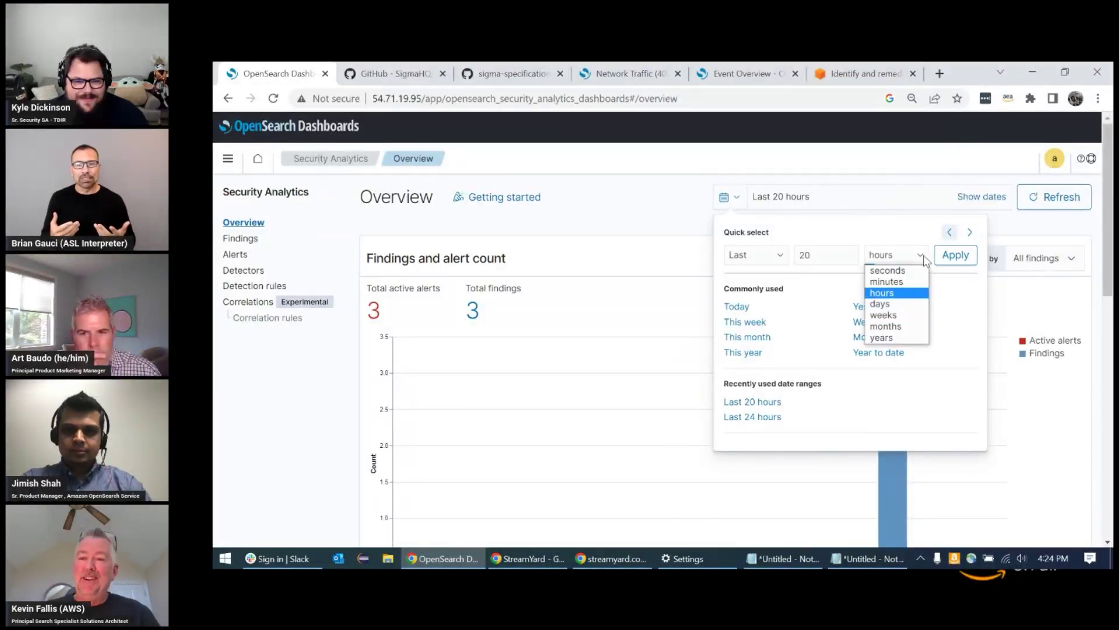
click(881, 303)
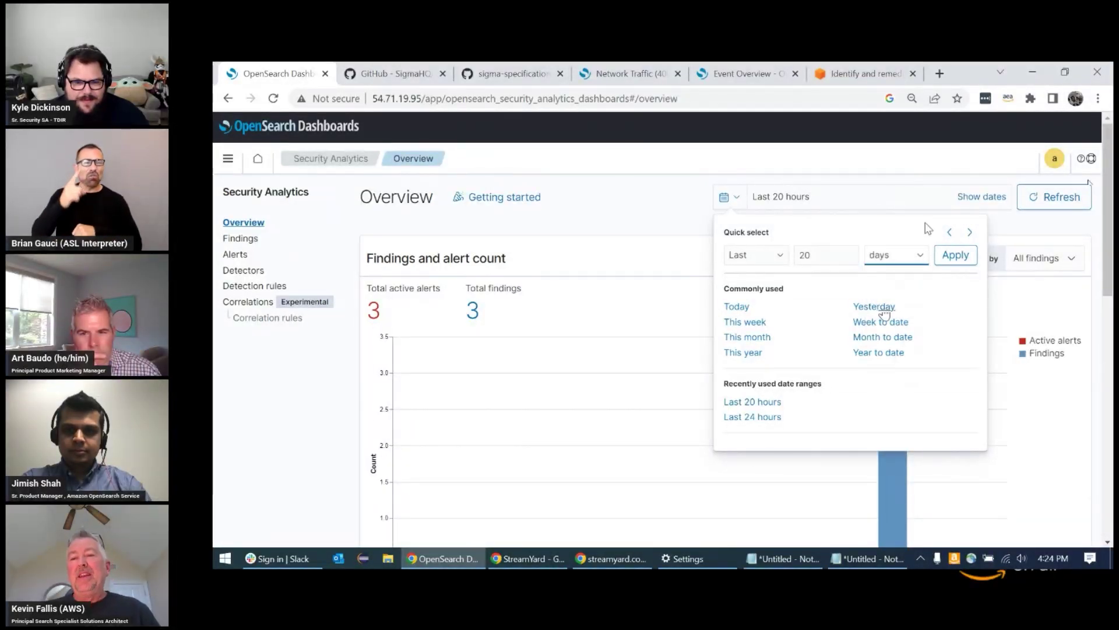
click(957, 259)
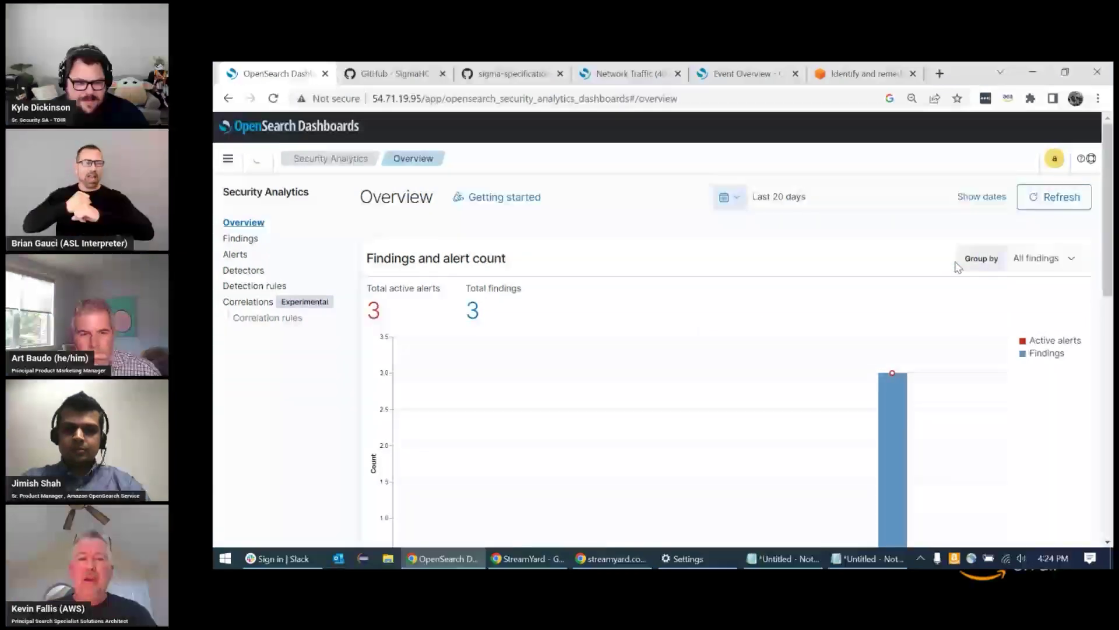
click(1079, 195)
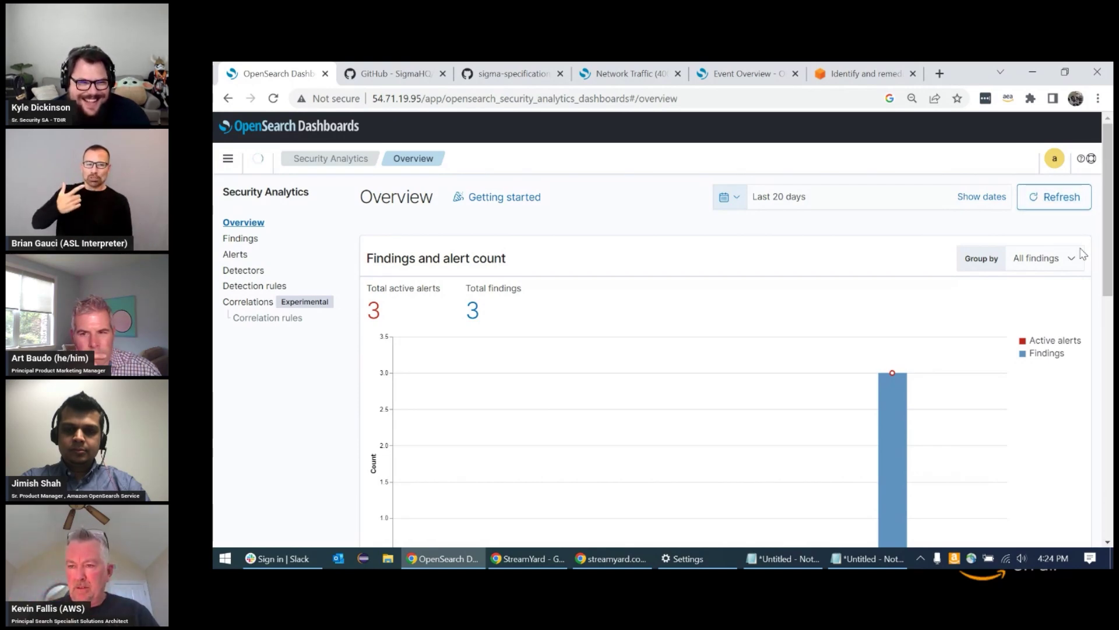
scroll(1082, 254, down, 2)
scroll(1055, 233, up, 2)
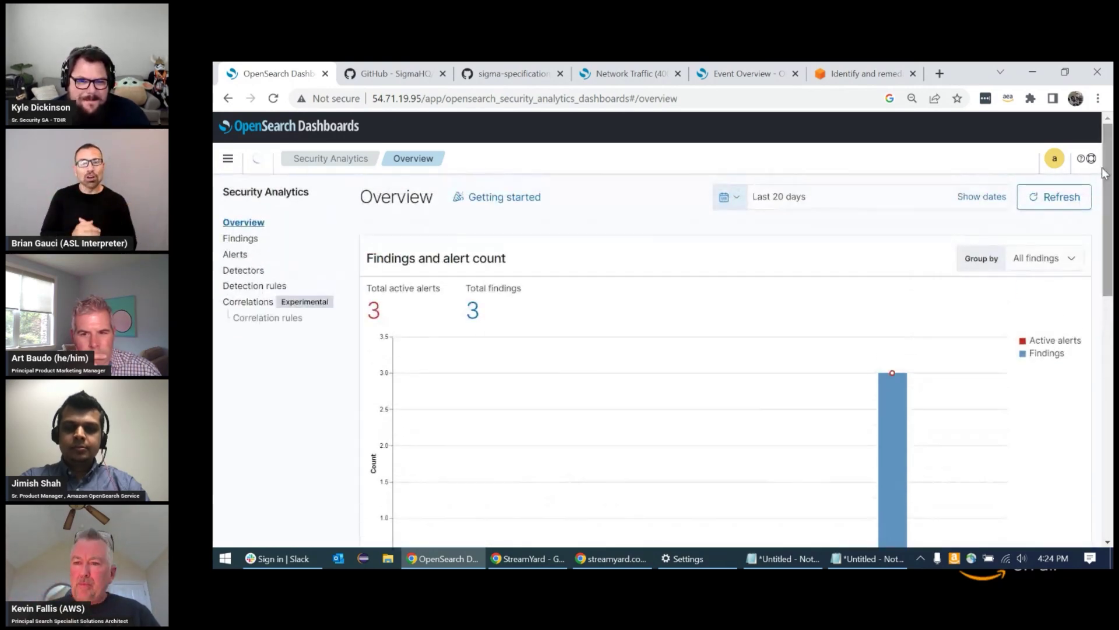
click(1057, 200)
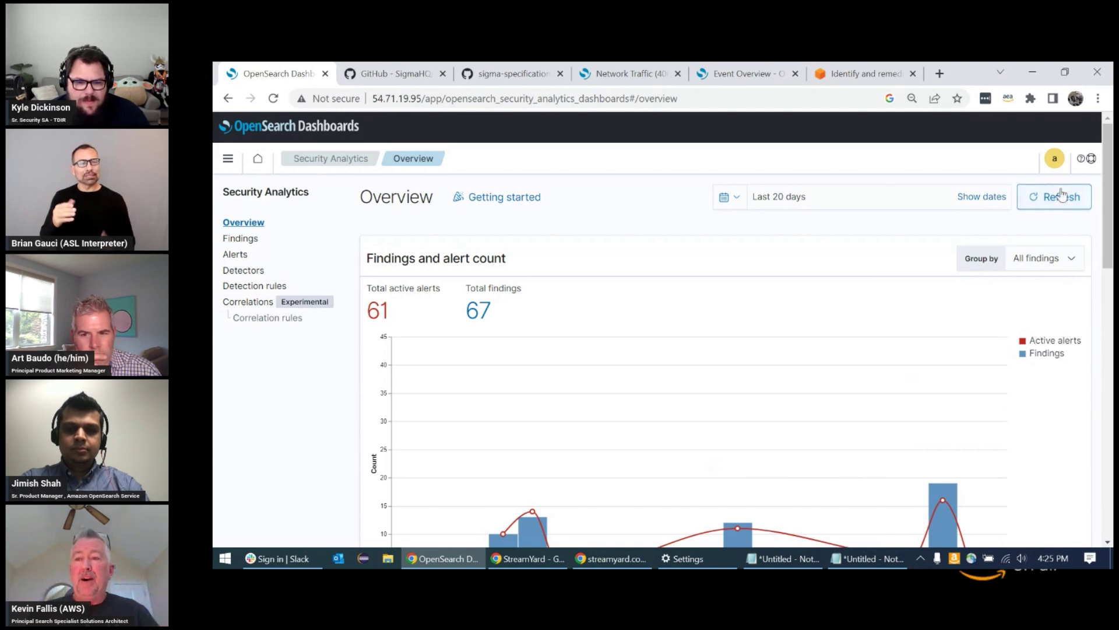
Examine the findings and alert count chart, along with the recent alerts and recent findings tables.
scroll(1106, 191, down, 1)
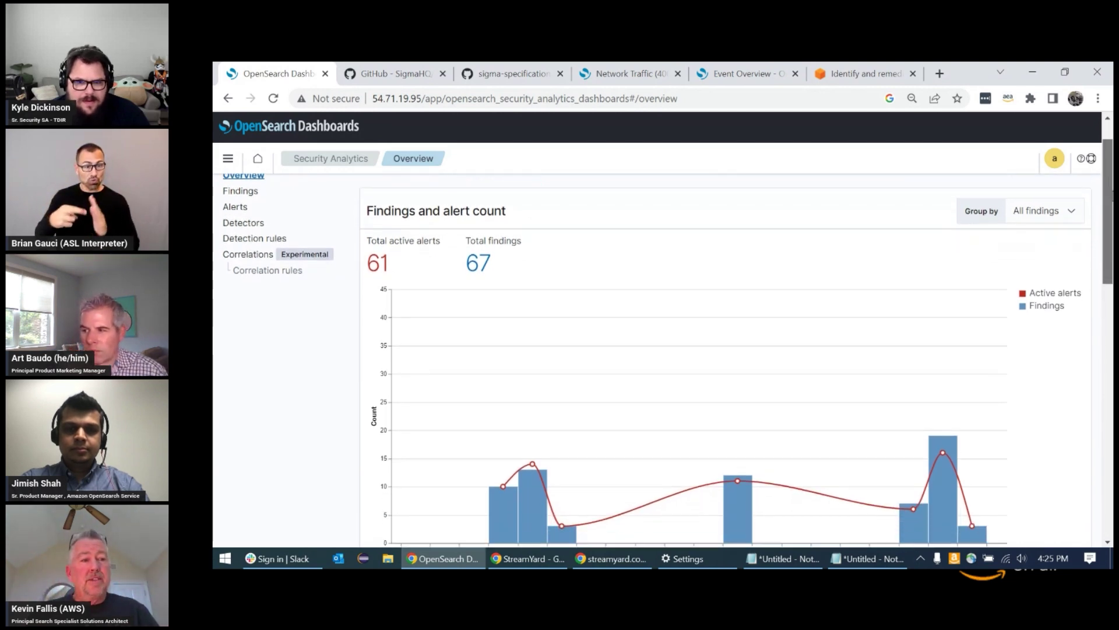
scroll(1111, 193, down, 1)
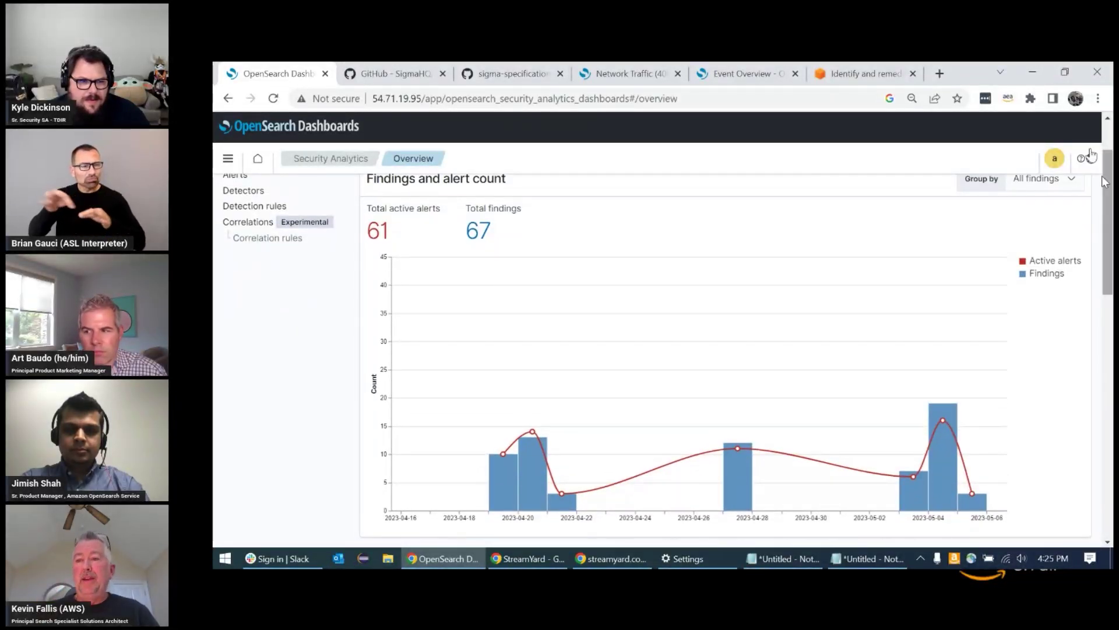
scroll(1107, 193, down, 3)
scroll(1108, 193, up, 1)
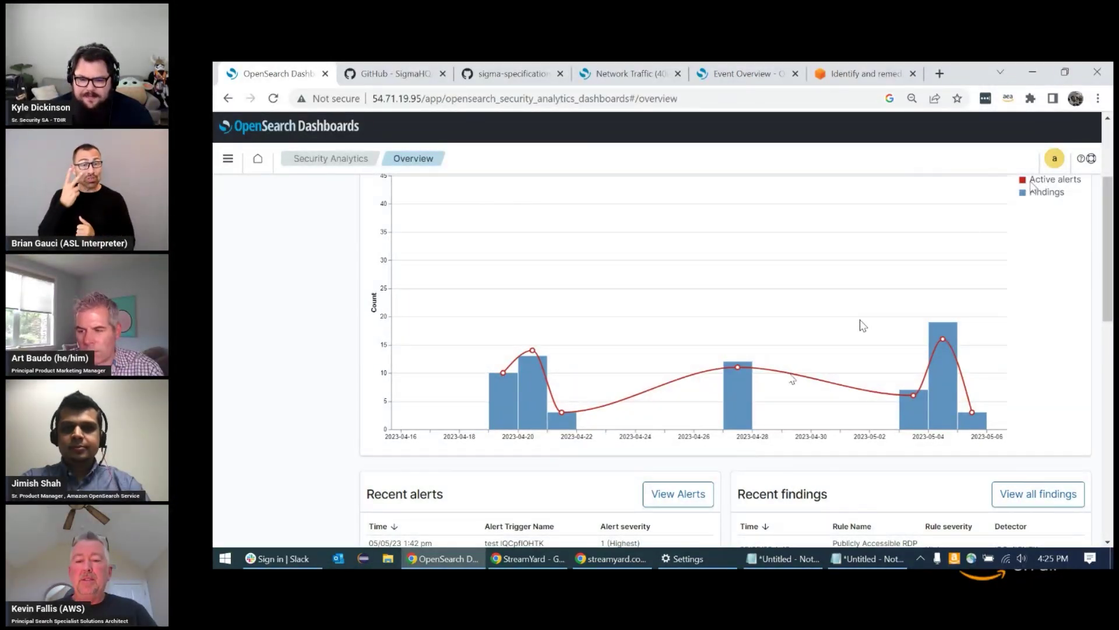
scroll(1108, 219, down, 5)
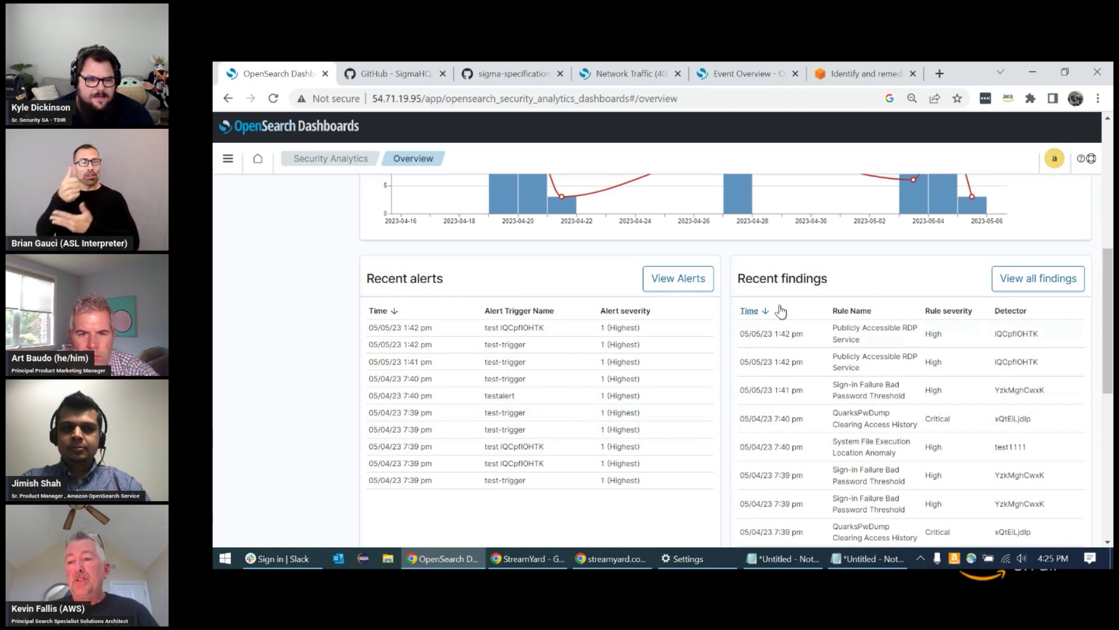
mouse_move(1110, 381)
mouse_down()
mouse_move(1110, 302)
mouse_move(1109, 401)
mouse_up()
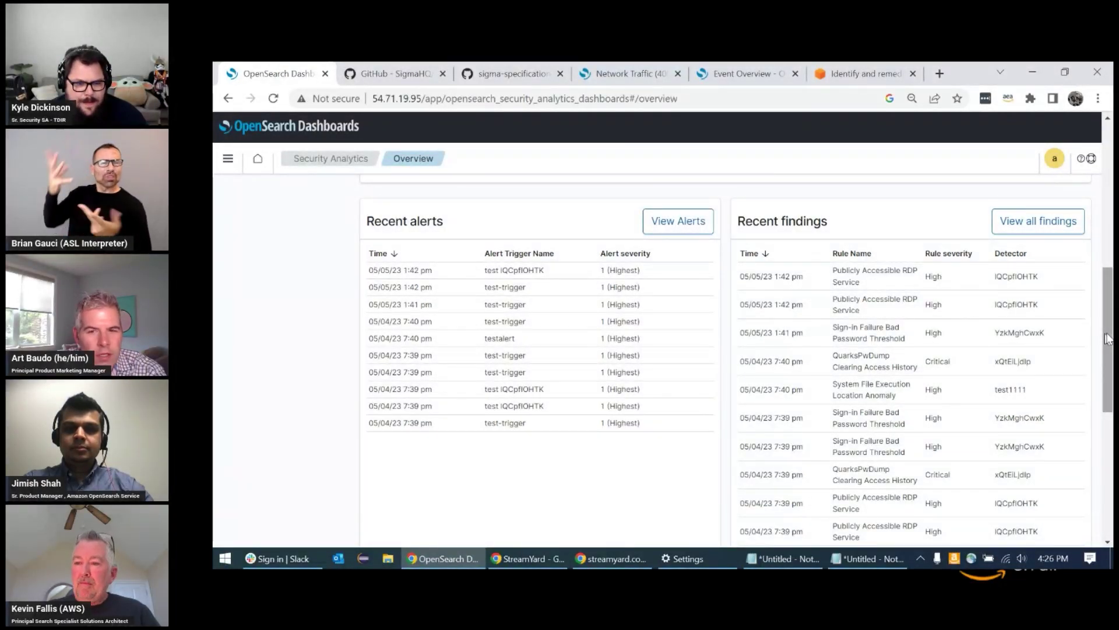
drag(1108, 339, 1101, 185)
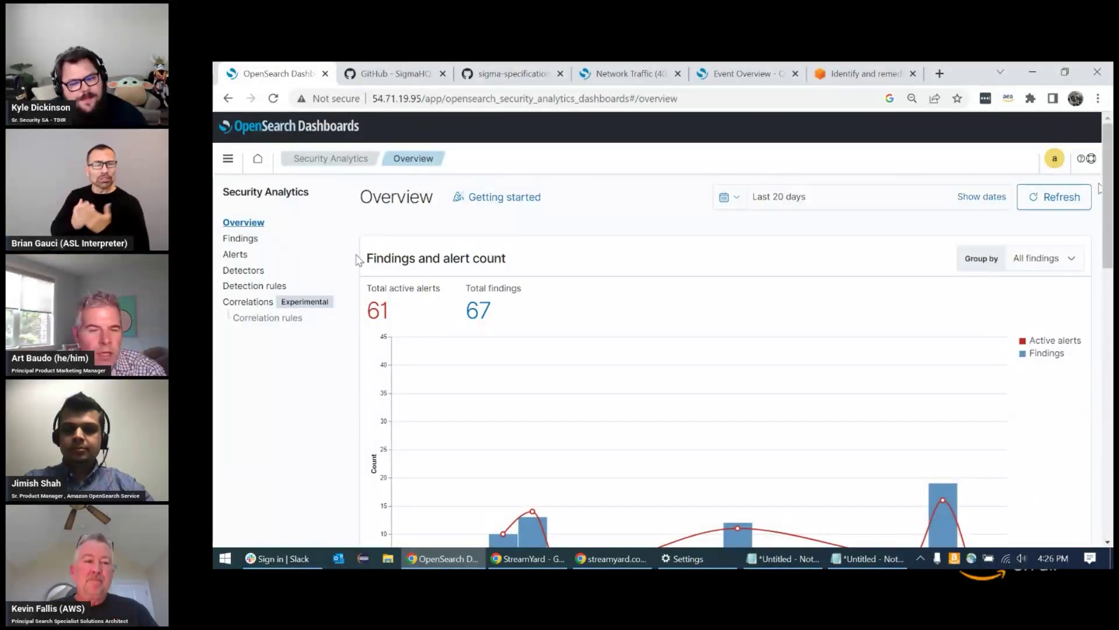
Open the detection rules list and look through the SigmaHQ sigma repository and its README on GitHub.
click(262, 286)
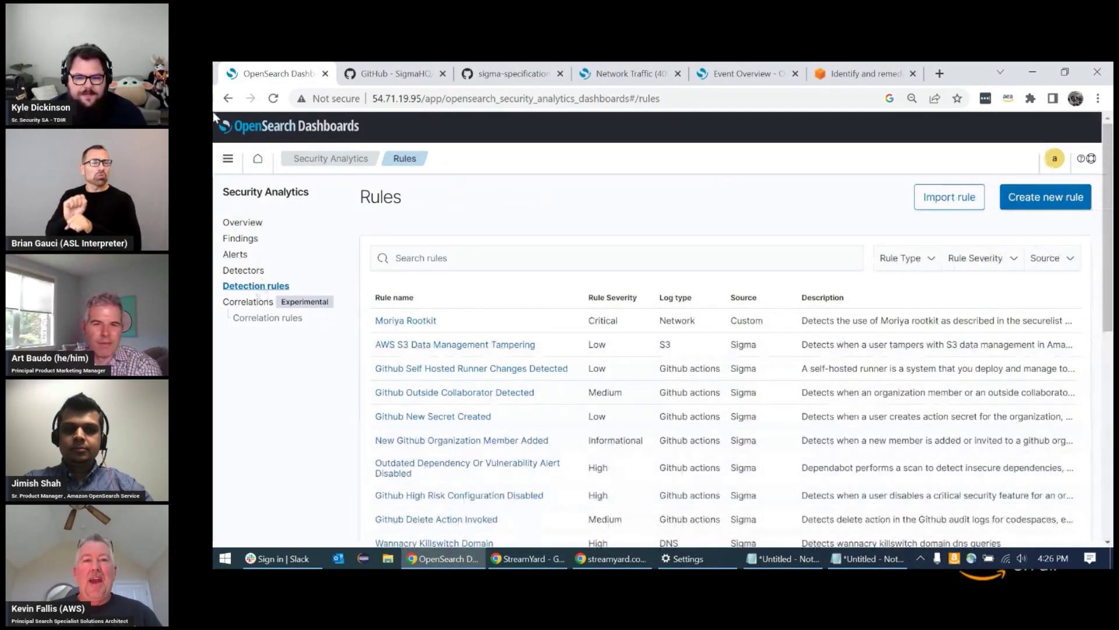
click(412, 77)
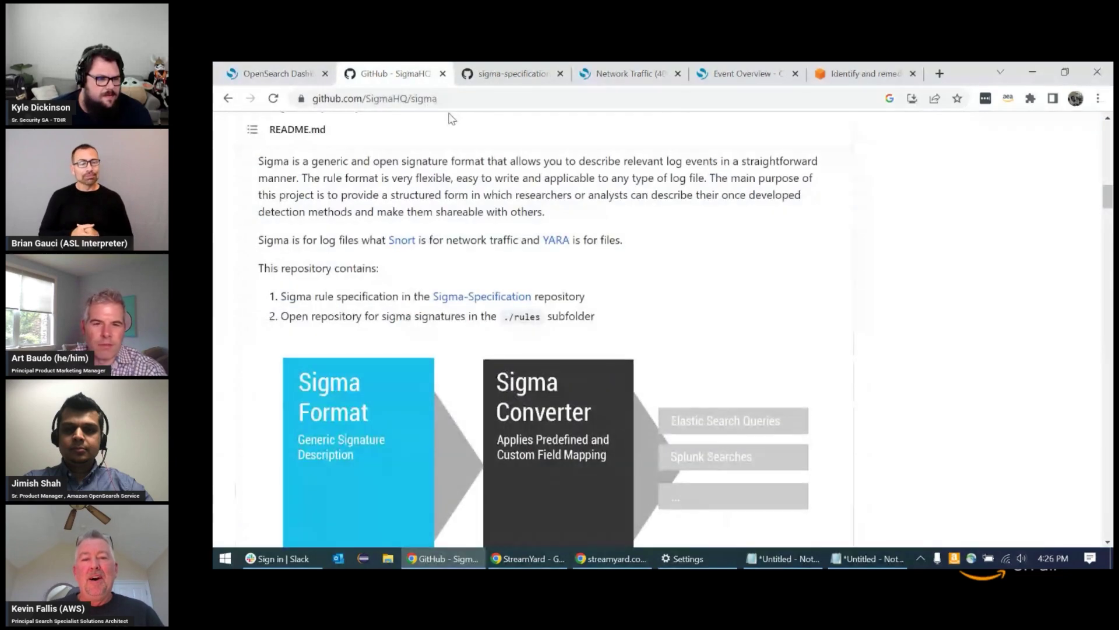
drag(1109, 201, 1109, 141)
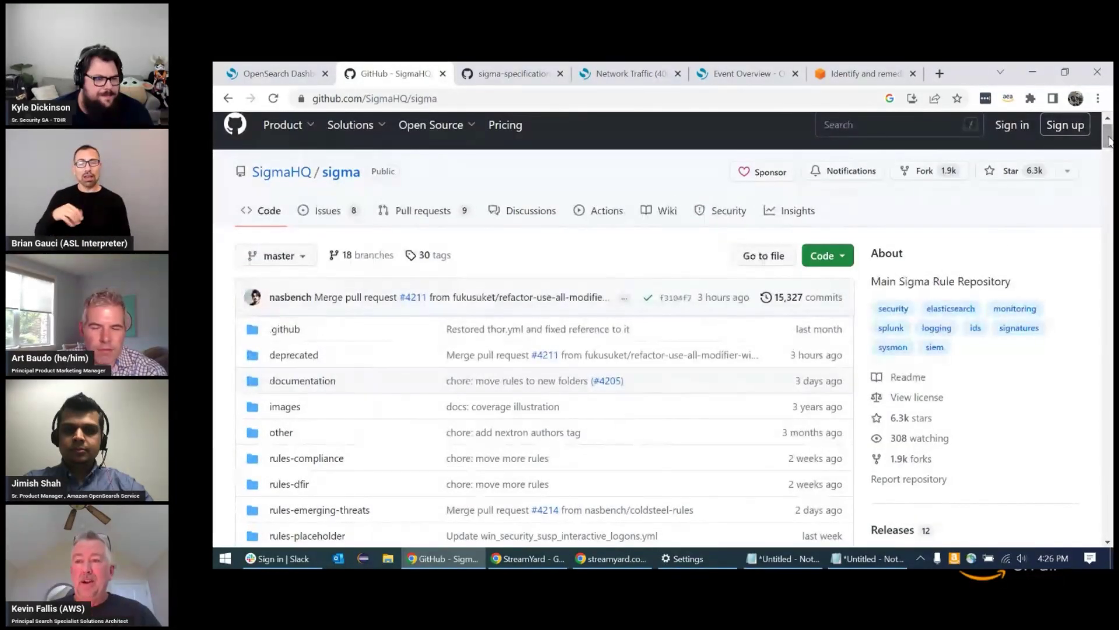
scroll(663, 326, down, 8)
scroll(583, 330, down, 5)
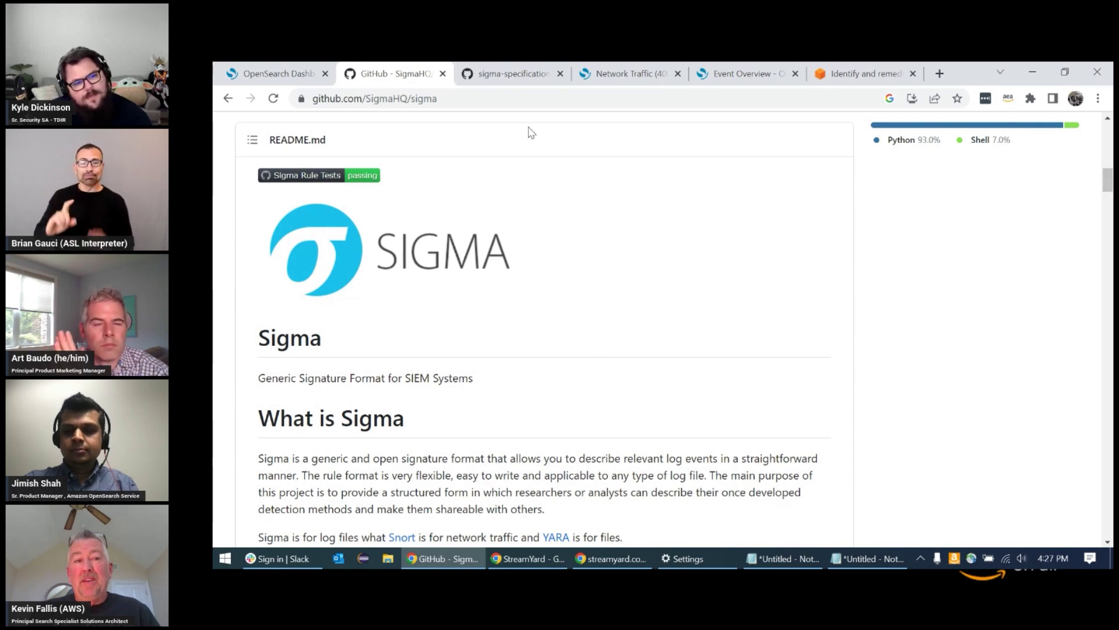
Return to the detection rules in OpenSearch Dashboards and start a new rule named Darth Vader.
click(278, 73)
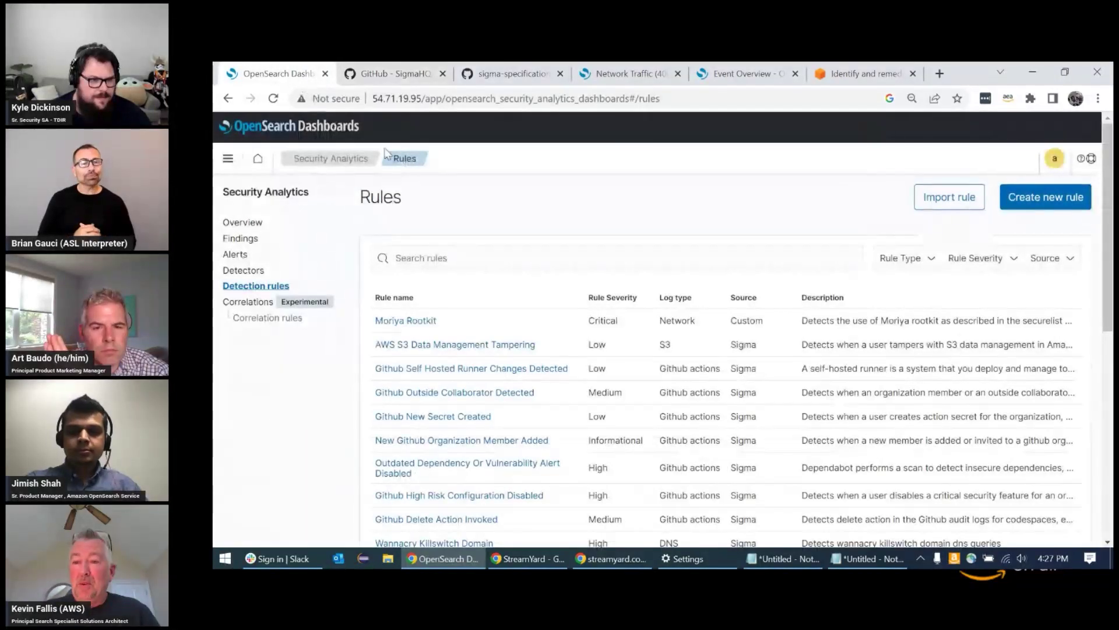
click(1055, 199)
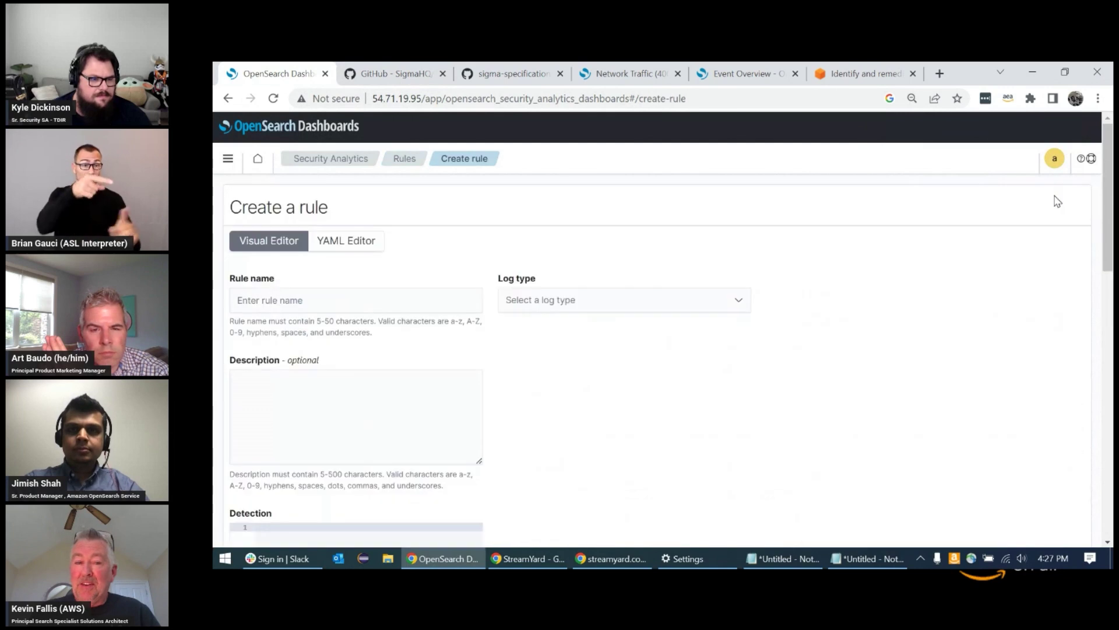
click(297, 302)
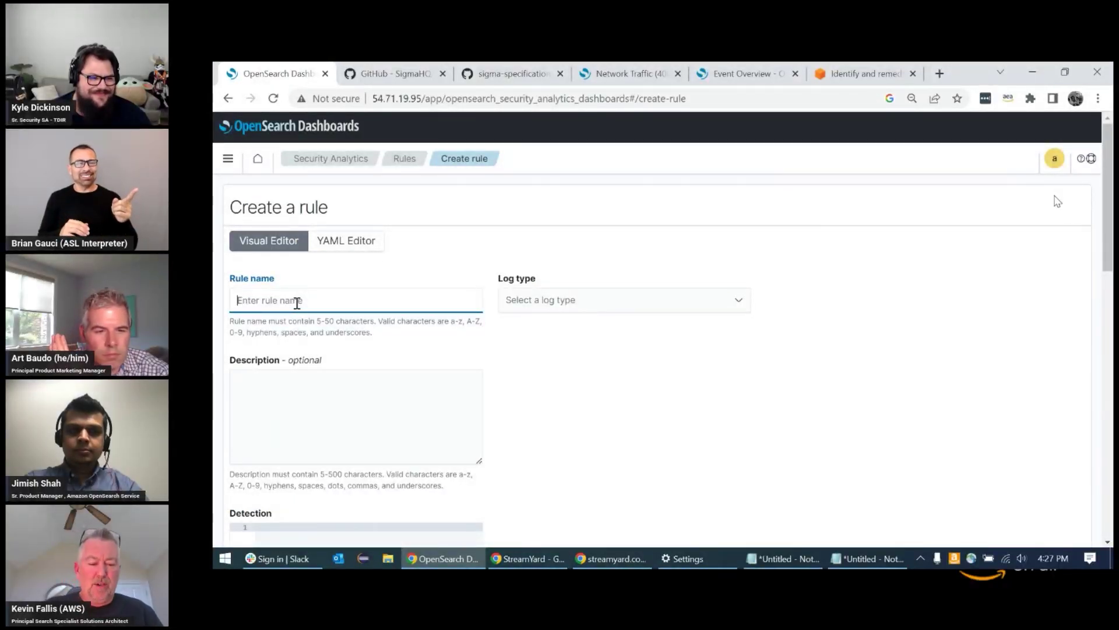
text(Dath Vader)
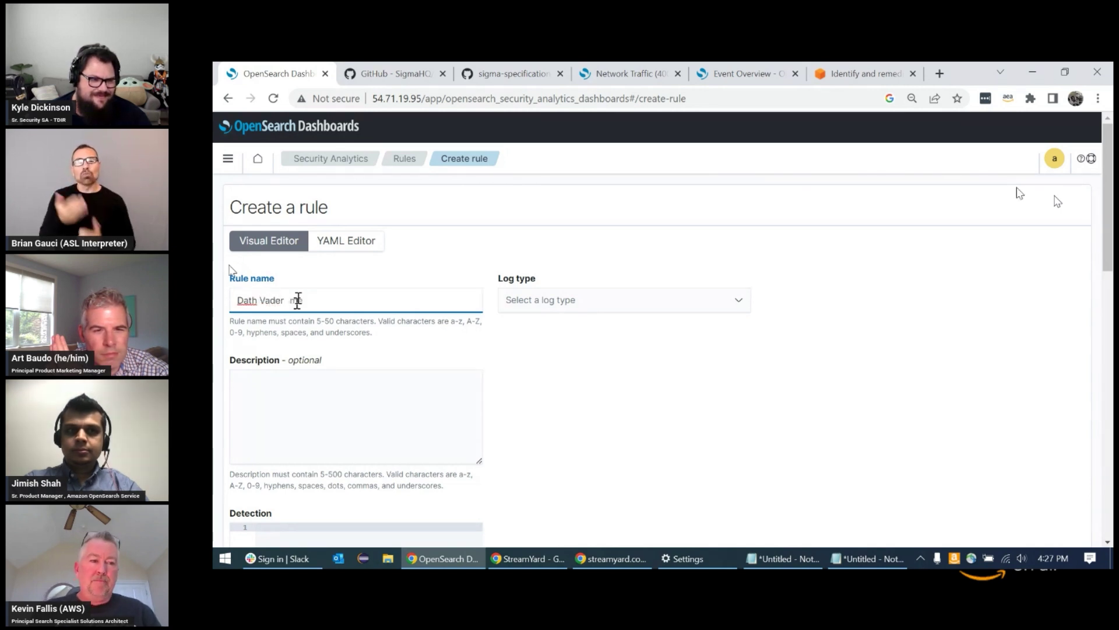
click(246, 301)
text(r)
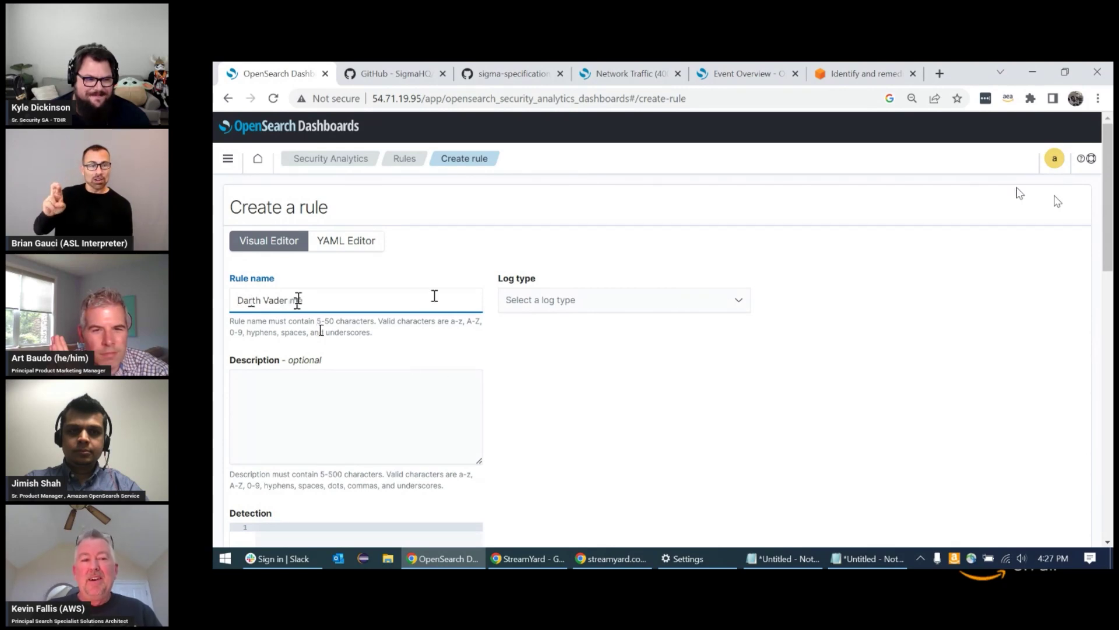
Review the log types available for the new rule without selecting one.
click(596, 302)
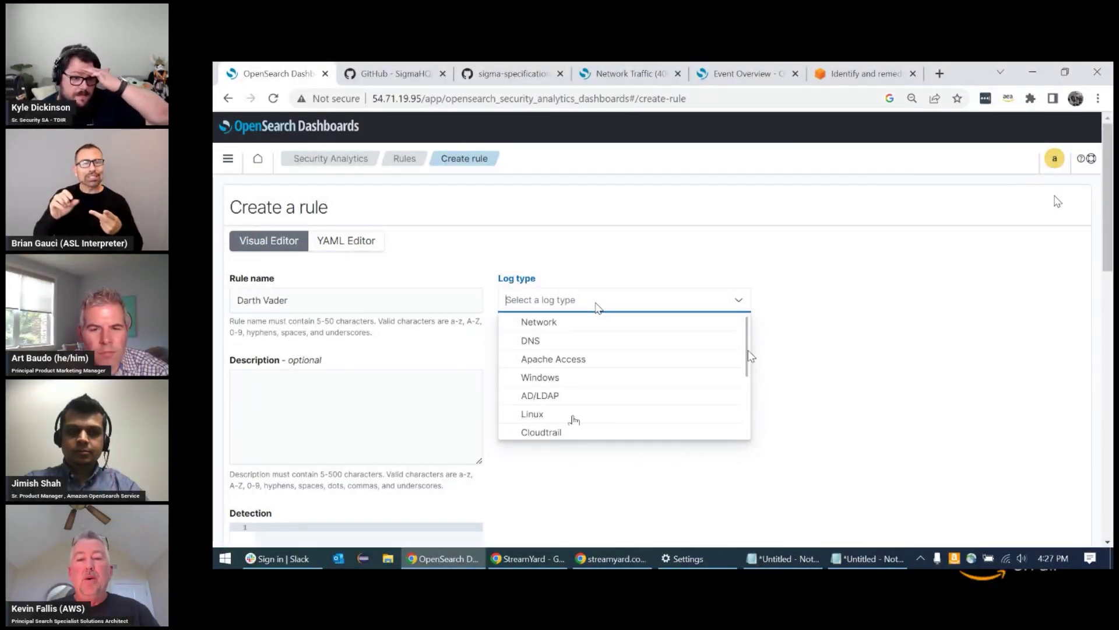
scroll(642, 420, down, 3)
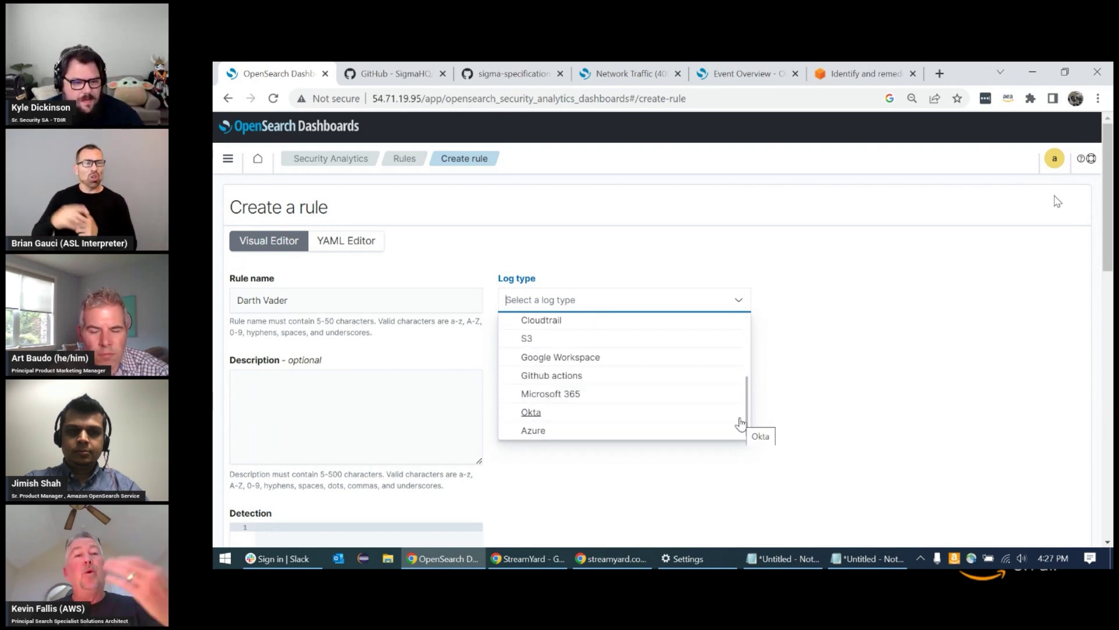
drag(742, 423, 741, 335)
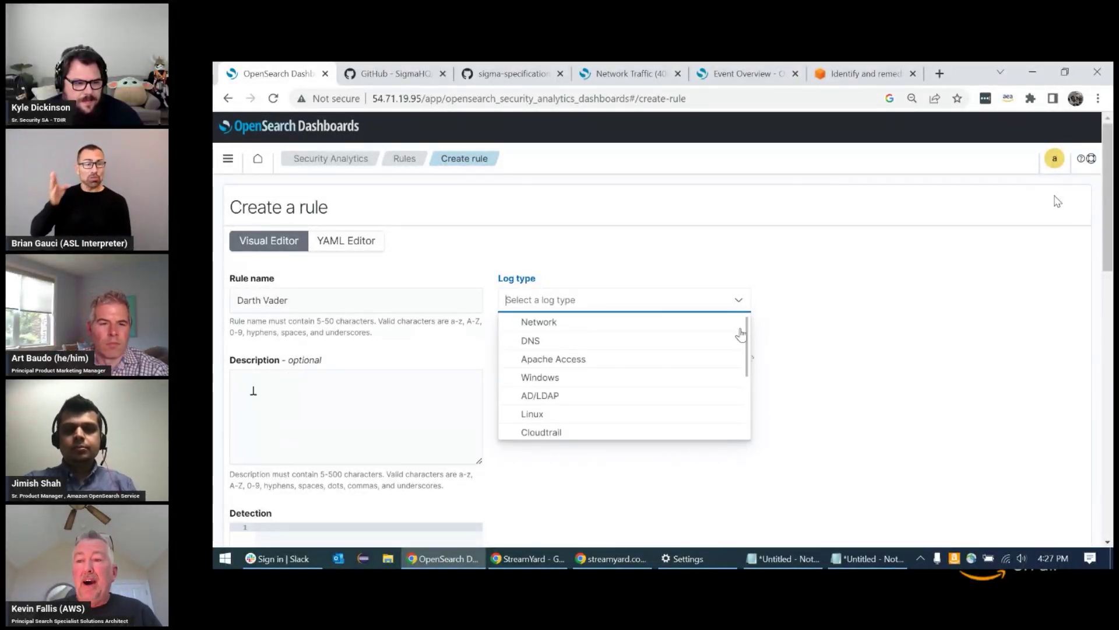
drag(1108, 169, 528, 280)
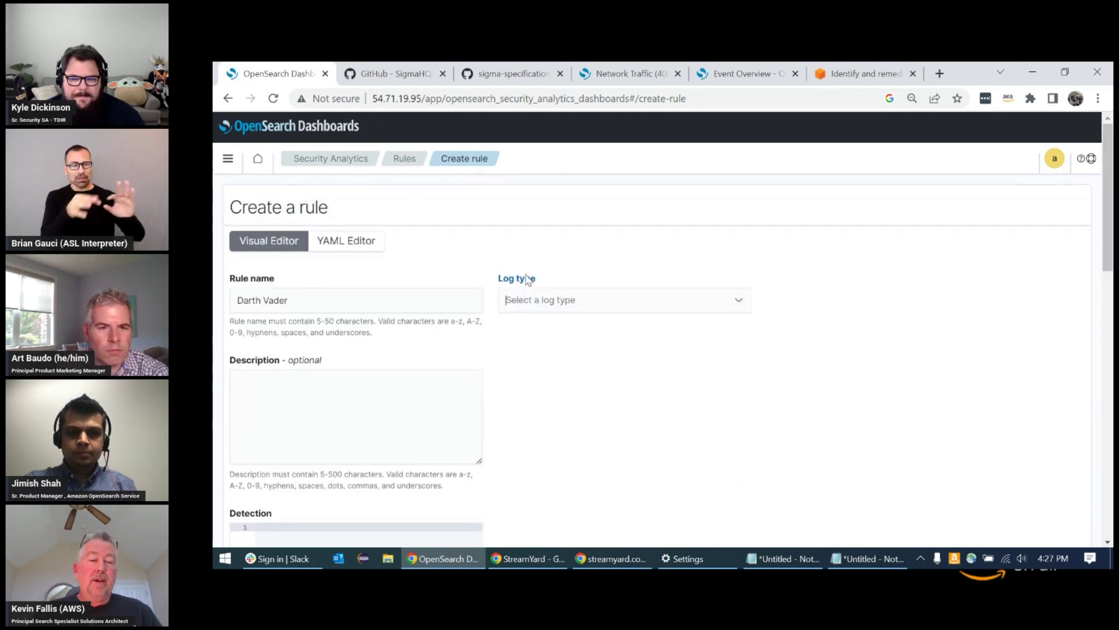
Switch the new rule to YAML editing and copy the complete Rundll32 execution Sigma rule from the Notepad window.
click(342, 246)
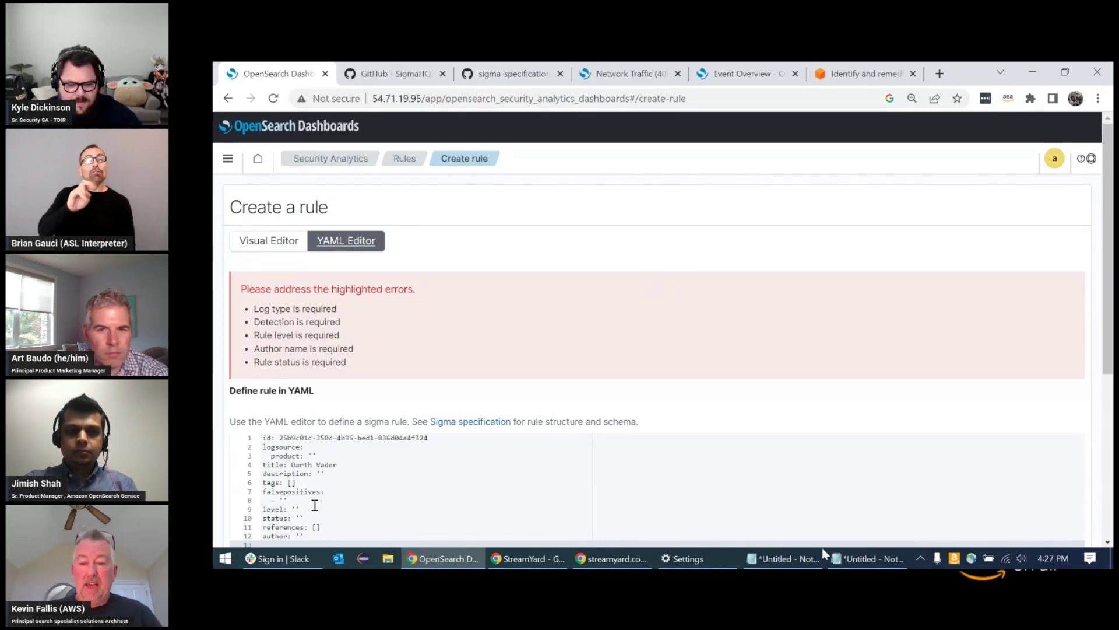
click(869, 560)
drag(366, 350, 239, 179)
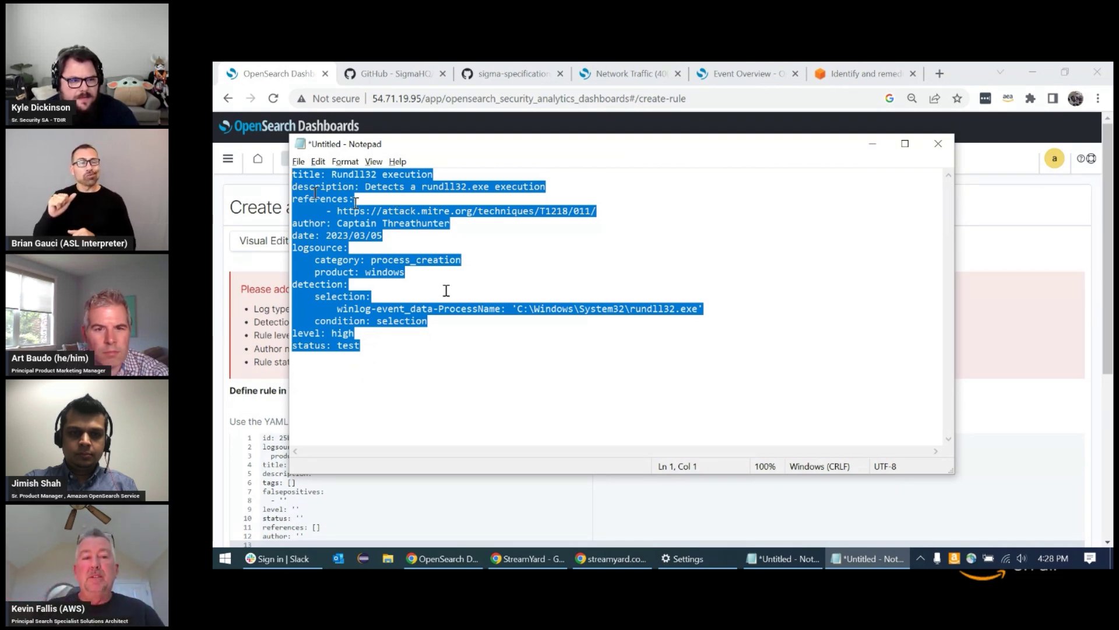
click(489, 234)
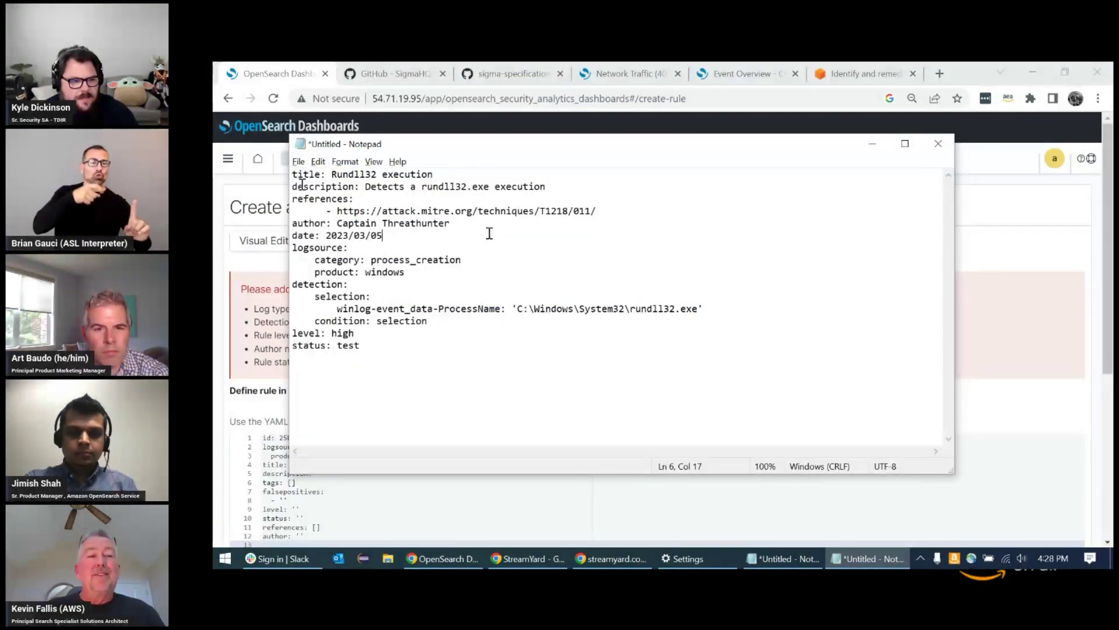
drag(292, 174, 427, 355)
key(ctrl+c)
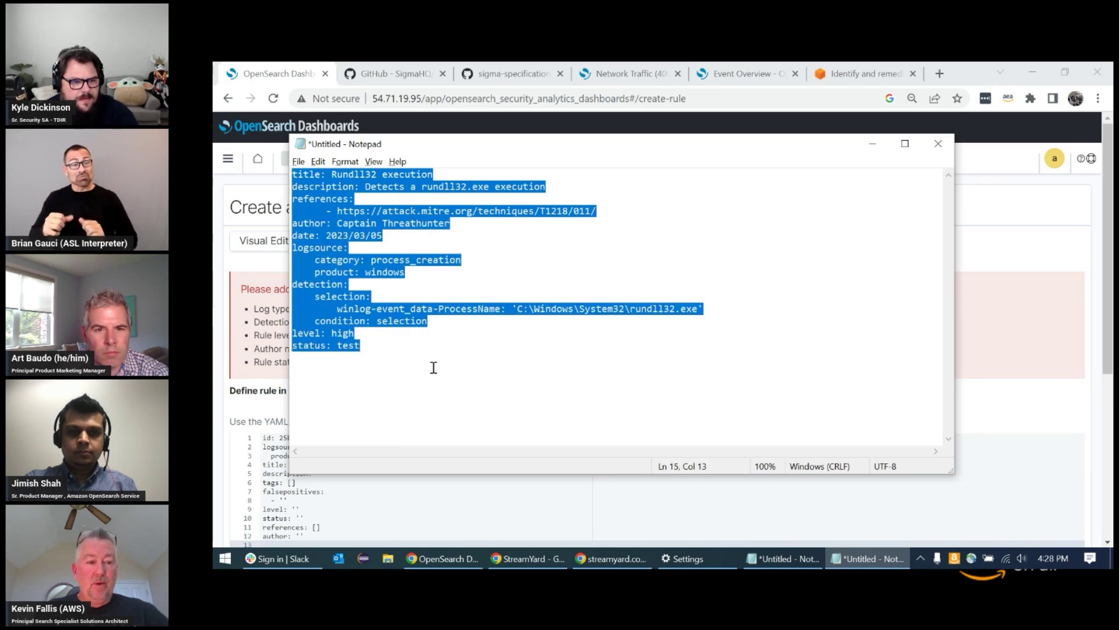
Replace the new rule's YAML template with the copied Sigma rule and change its title to DarthVader.
key(alt+Tab)
key(ctrl+a)
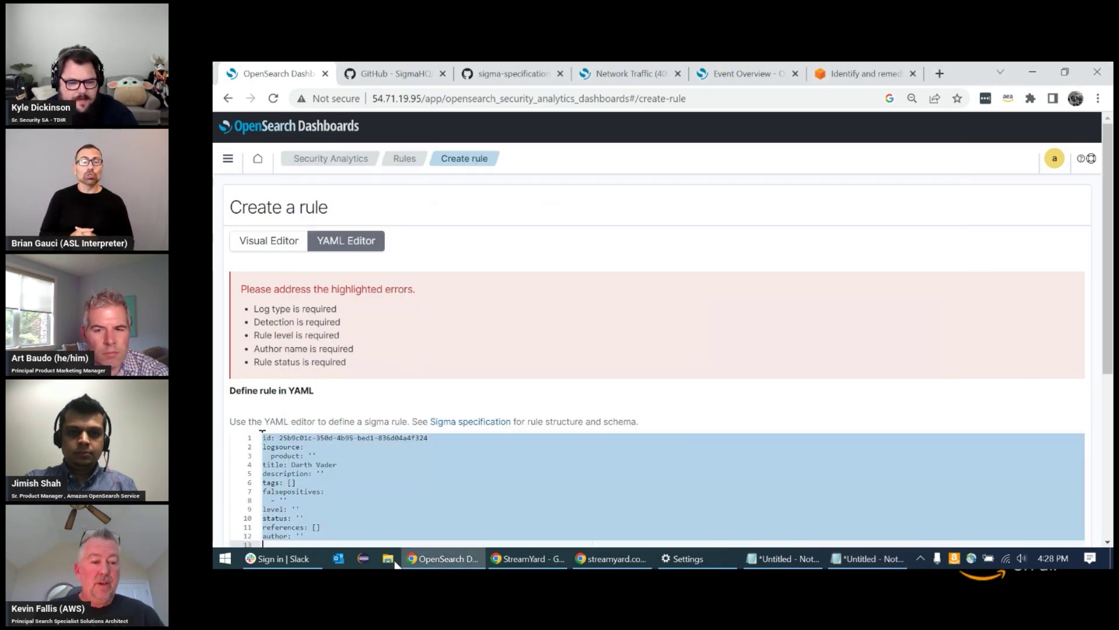
key(super+e)
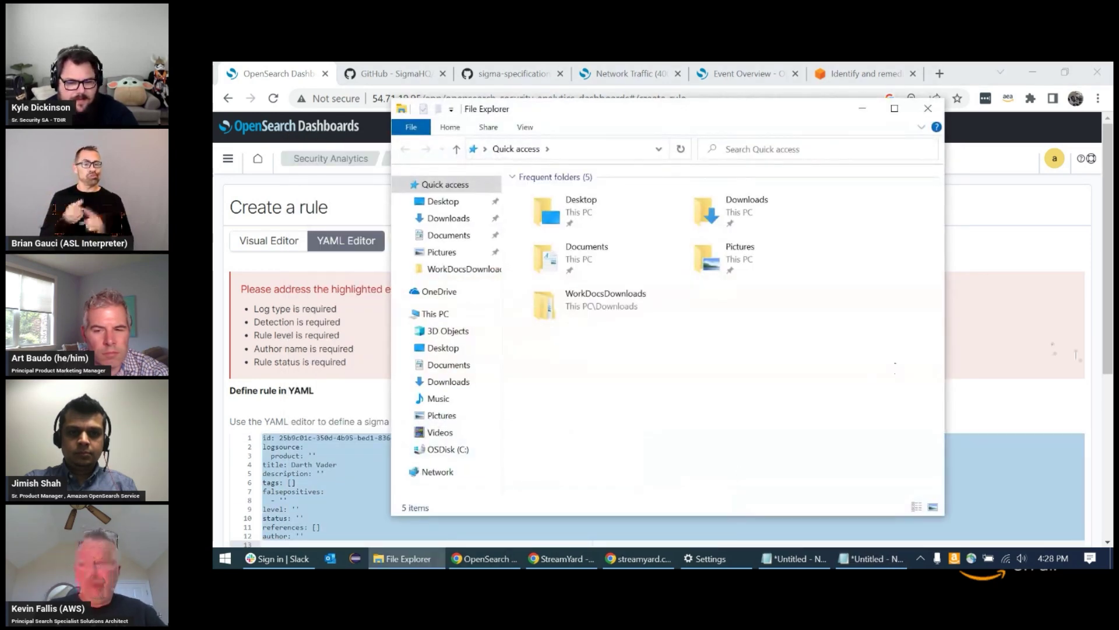
click(1009, 504)
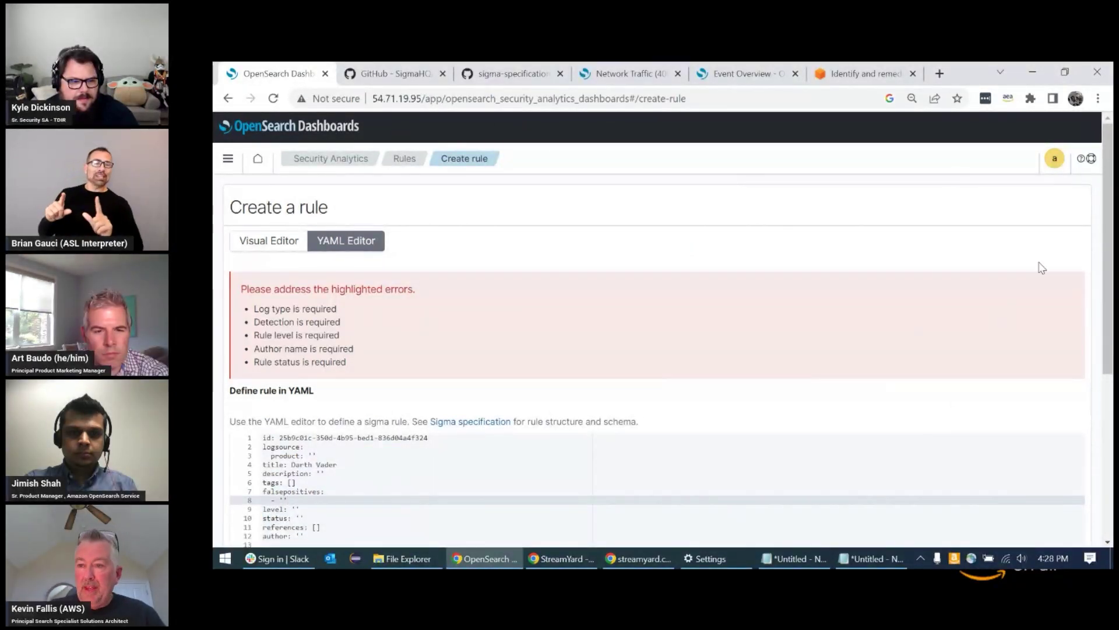
drag(1105, 277, 1102, 358)
drag(264, 293, 292, 411)
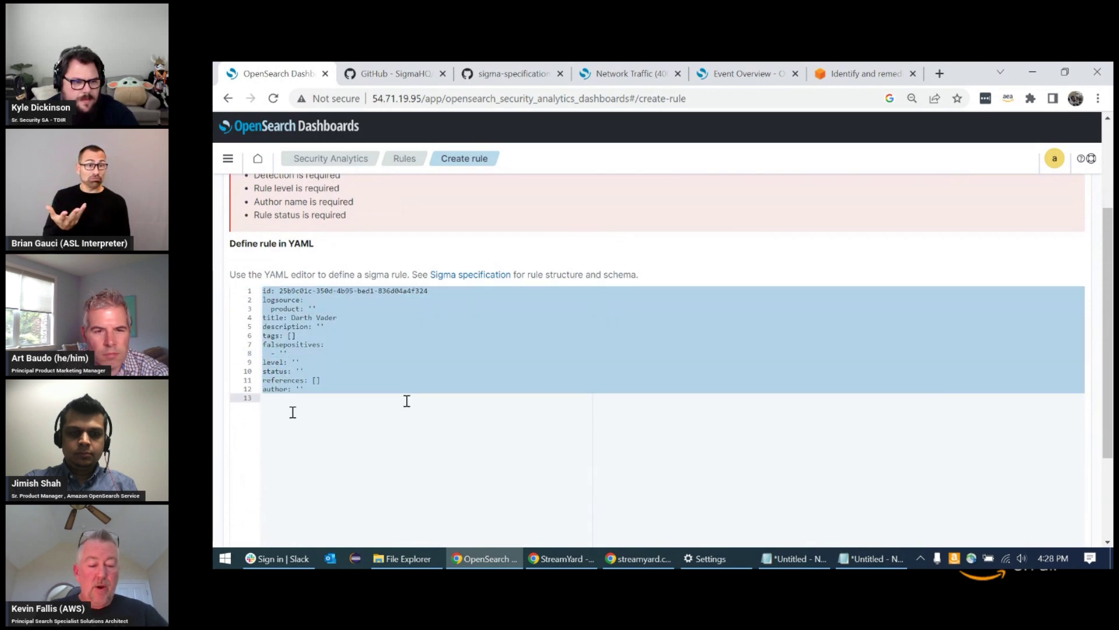
key(ctrl+v)
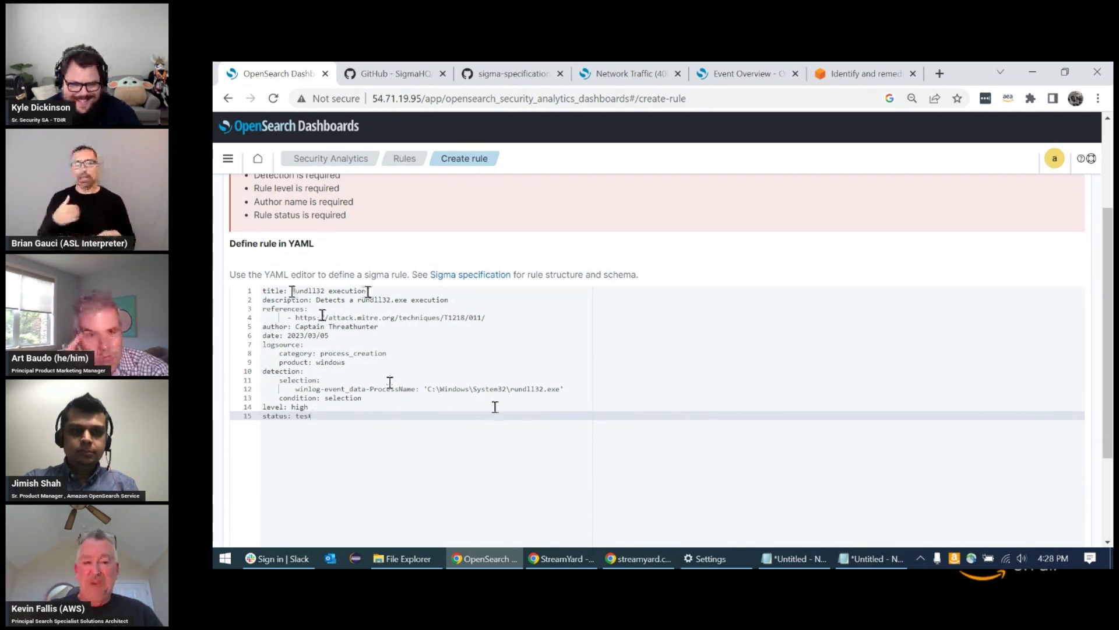
drag(368, 291, 293, 290)
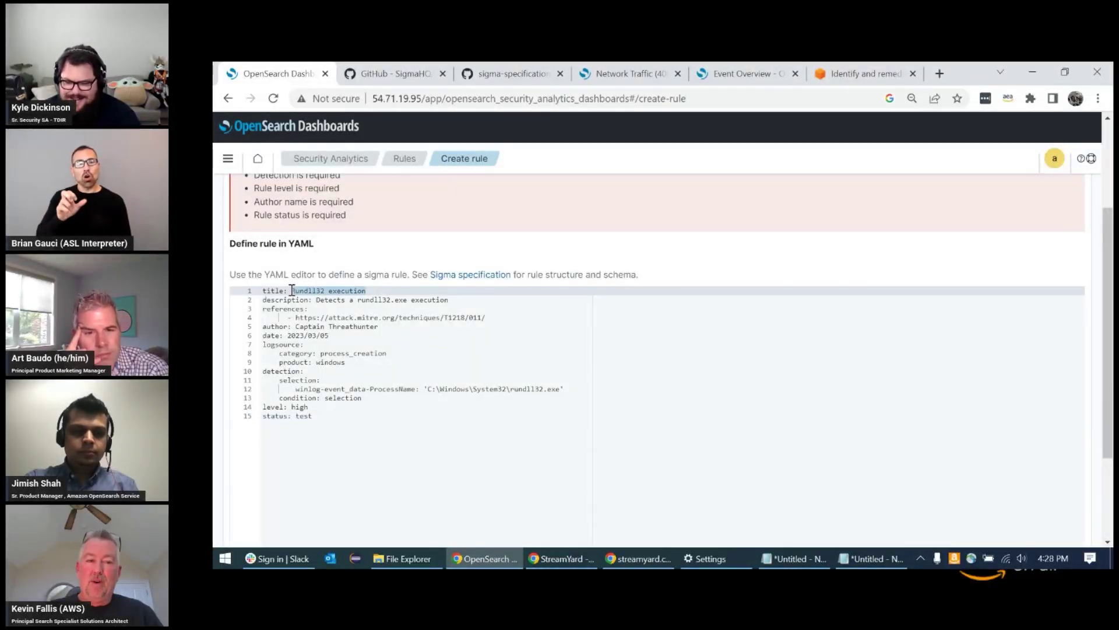
key(BackSpace)
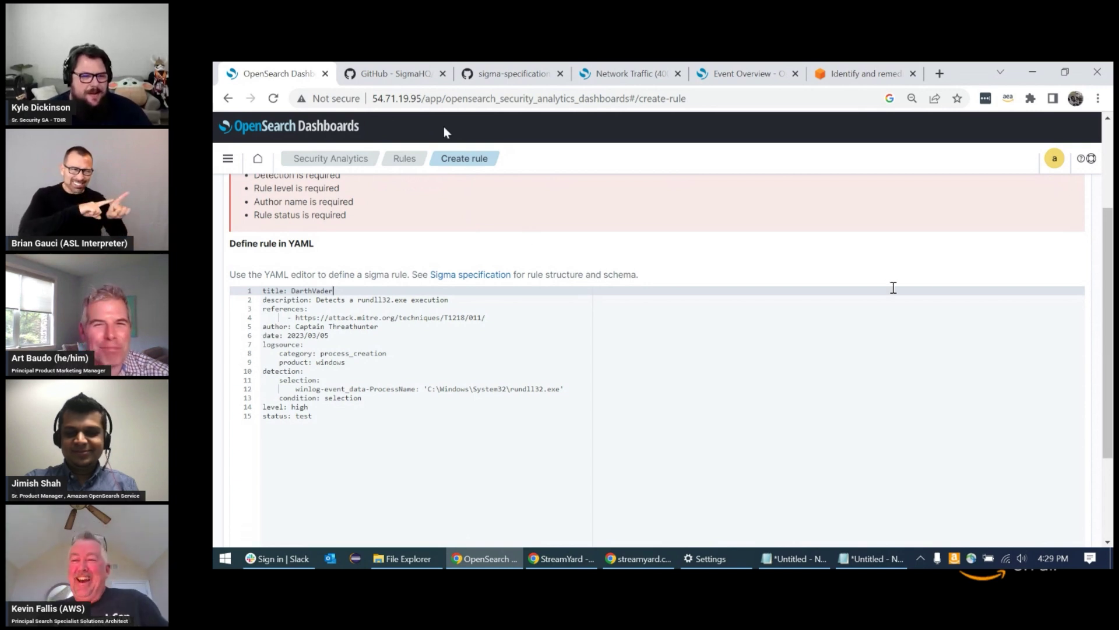
Return to the Security Analytics overview and examine the findings chart, recent alerts and findings, most frequent detection rules and detectors.
scroll(1092, 303, up, 3)
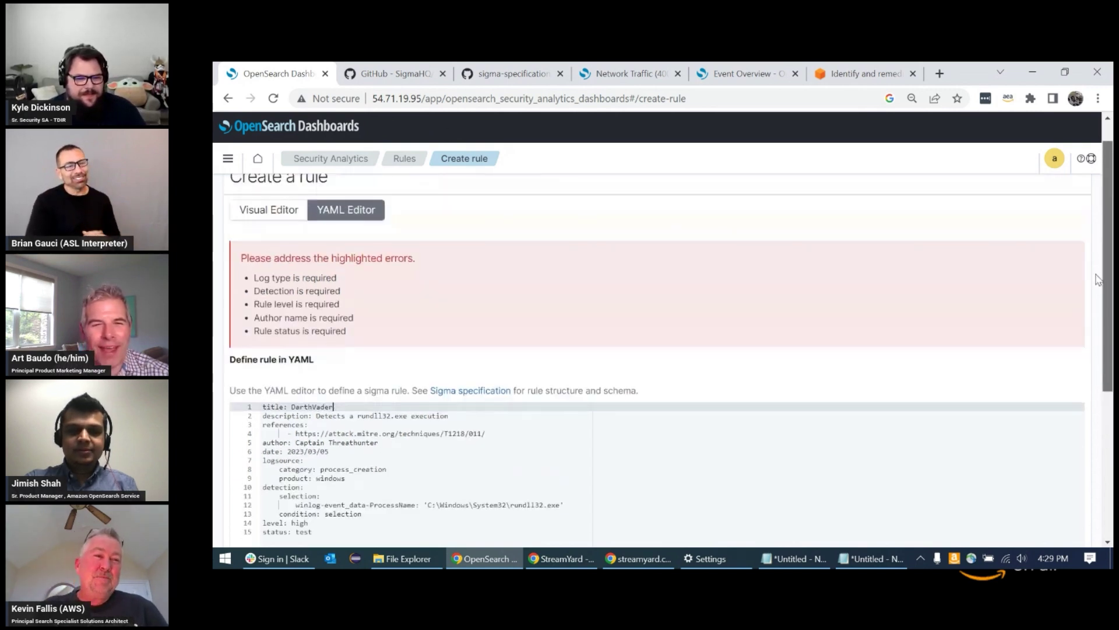
click(295, 160)
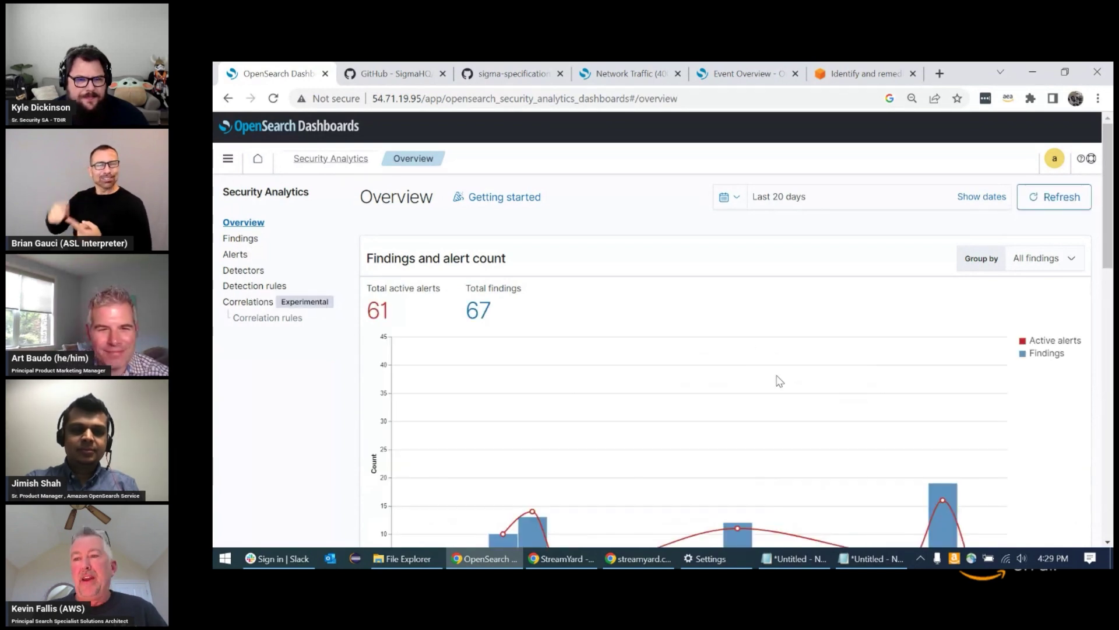
drag(1109, 172, 1111, 194)
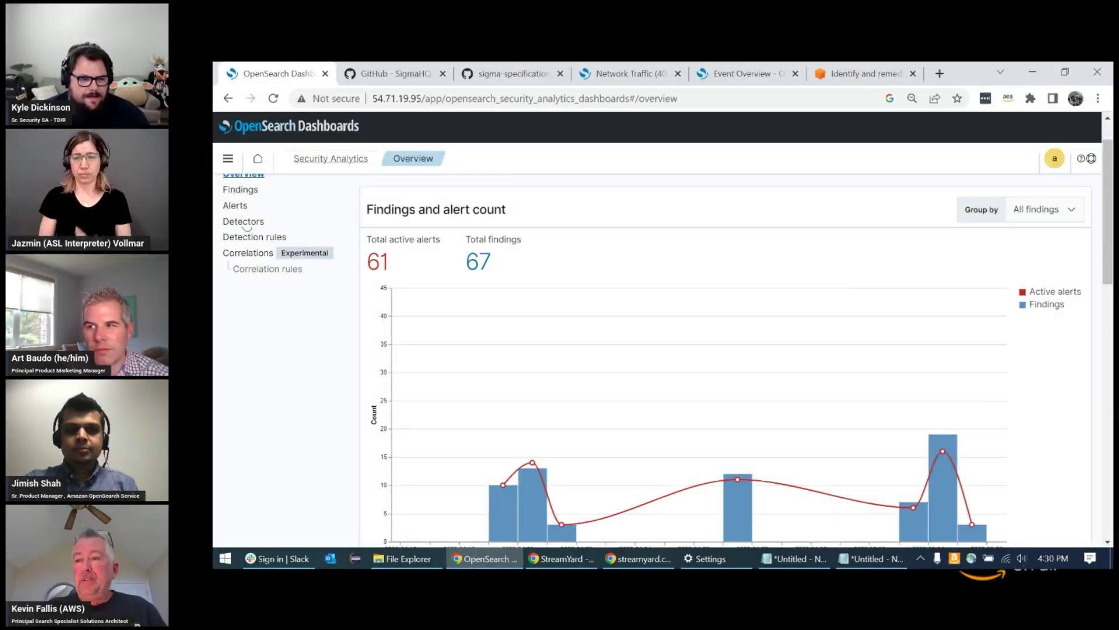
drag(1103, 208, 1104, 369)
scroll(583, 408, down, 5)
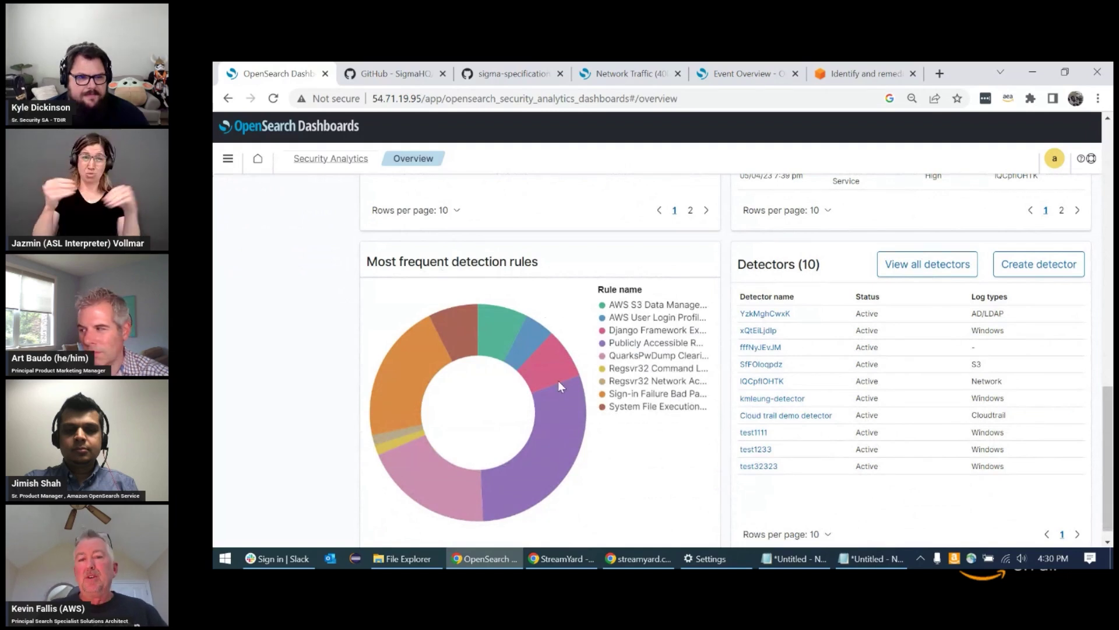
mouse_move(538, 370)
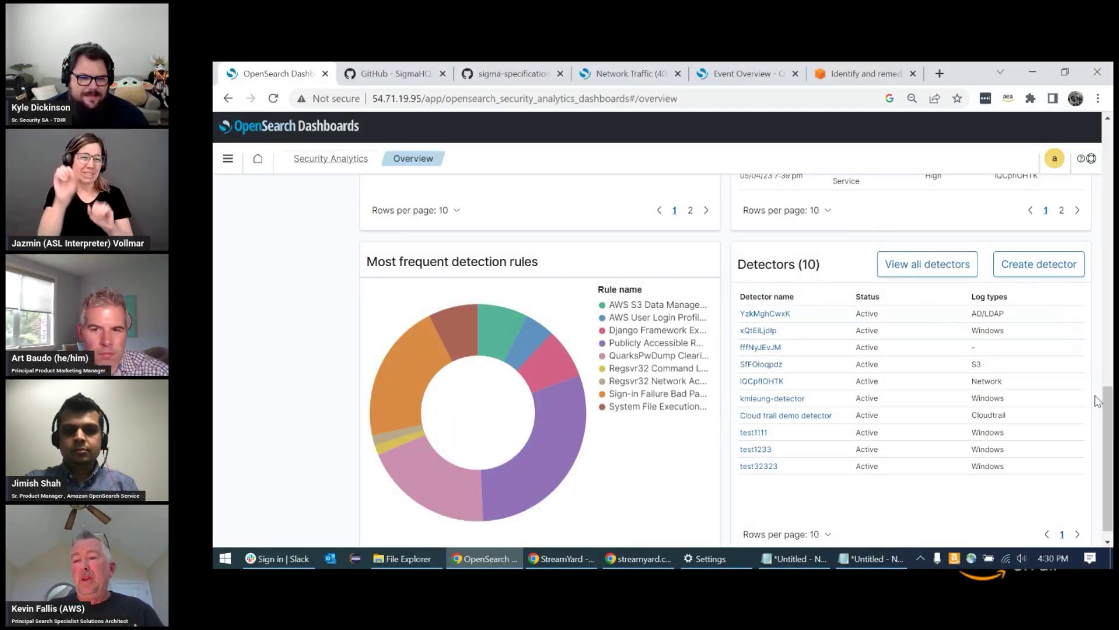
drag(1104, 404, 1095, 341)
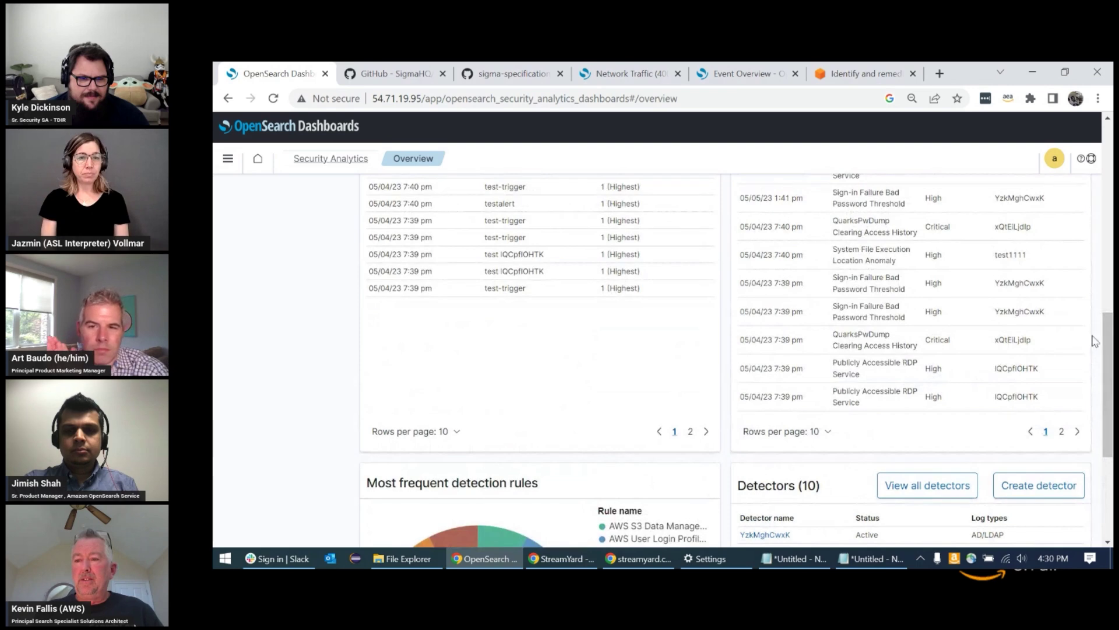
scroll(1102, 425, down, 3)
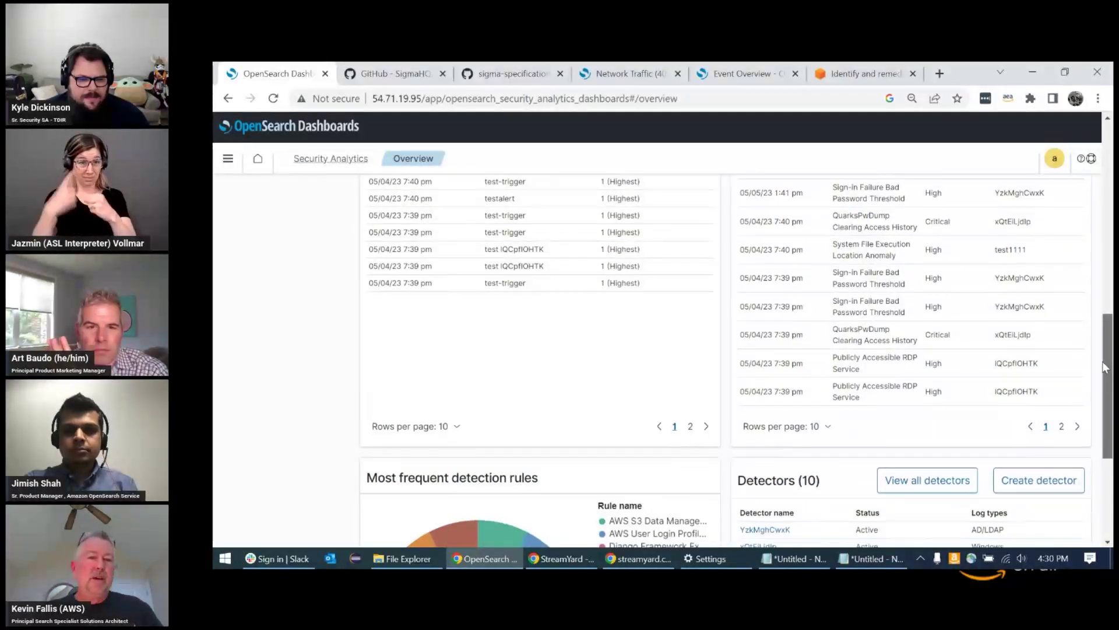
drag(1102, 426, 1103, 342)
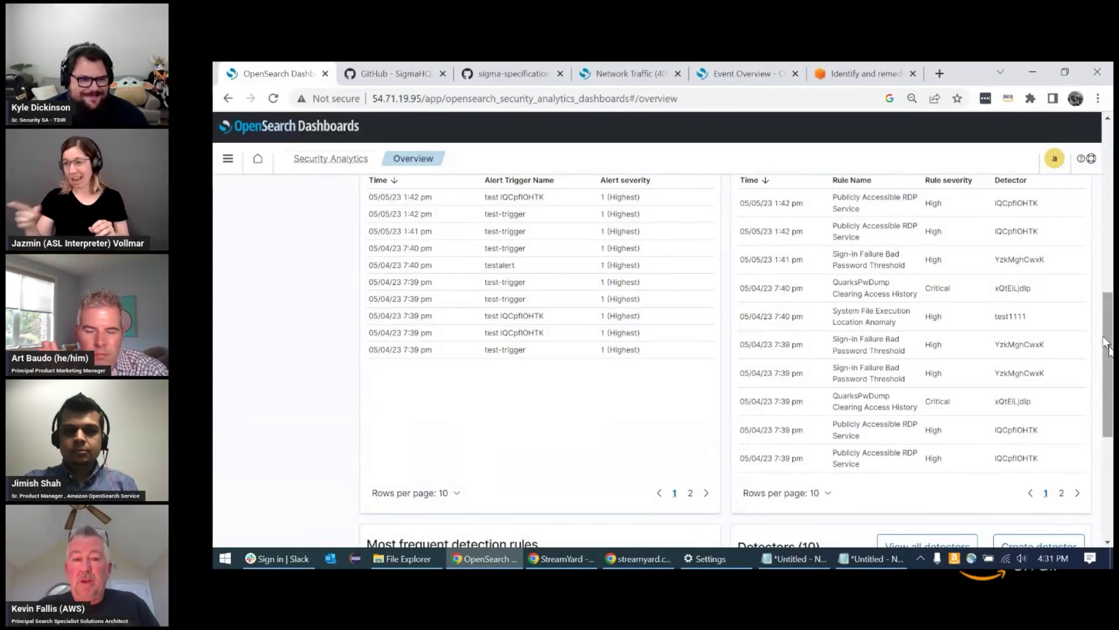
drag(1106, 342, 1078, 187)
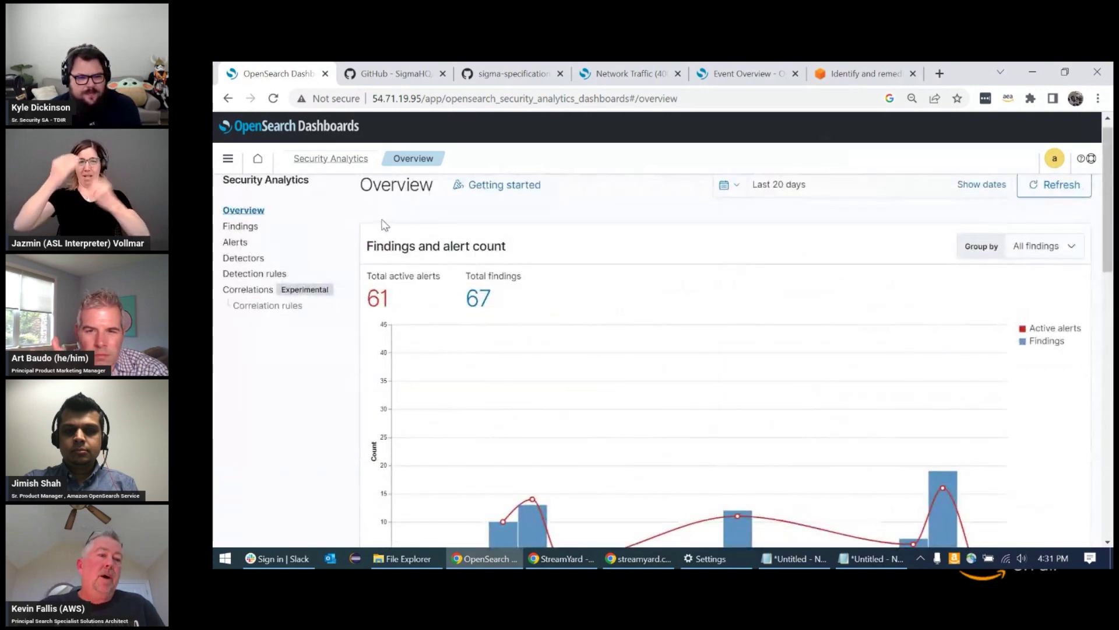
Open the threat detectors list and review the detectors' status, log types and active rules.
click(236, 259)
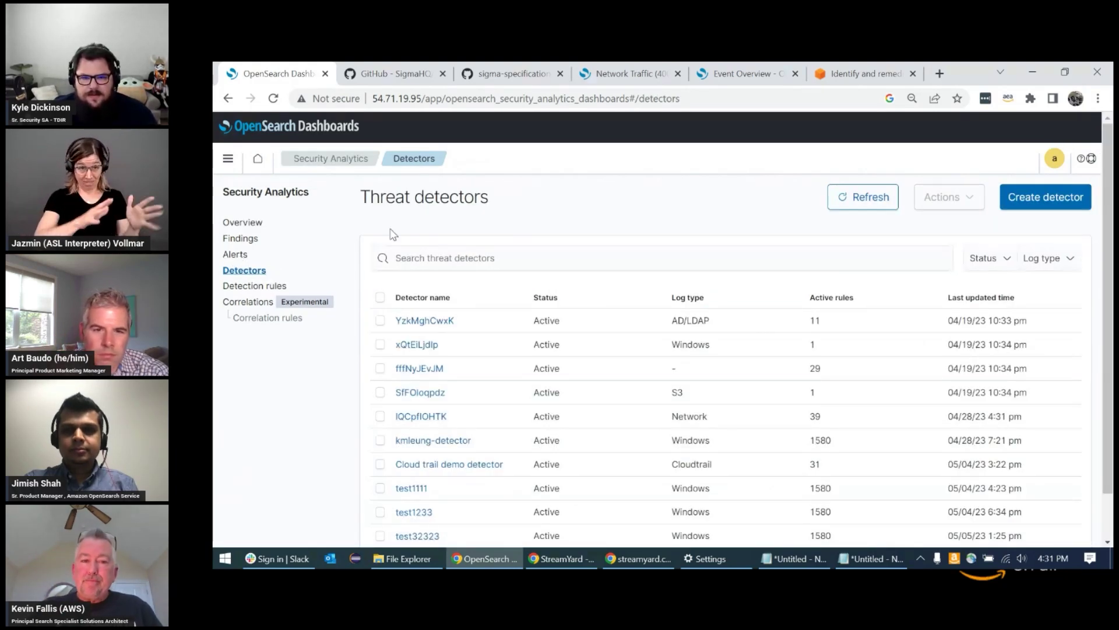
scroll(1108, 291, down, 1)
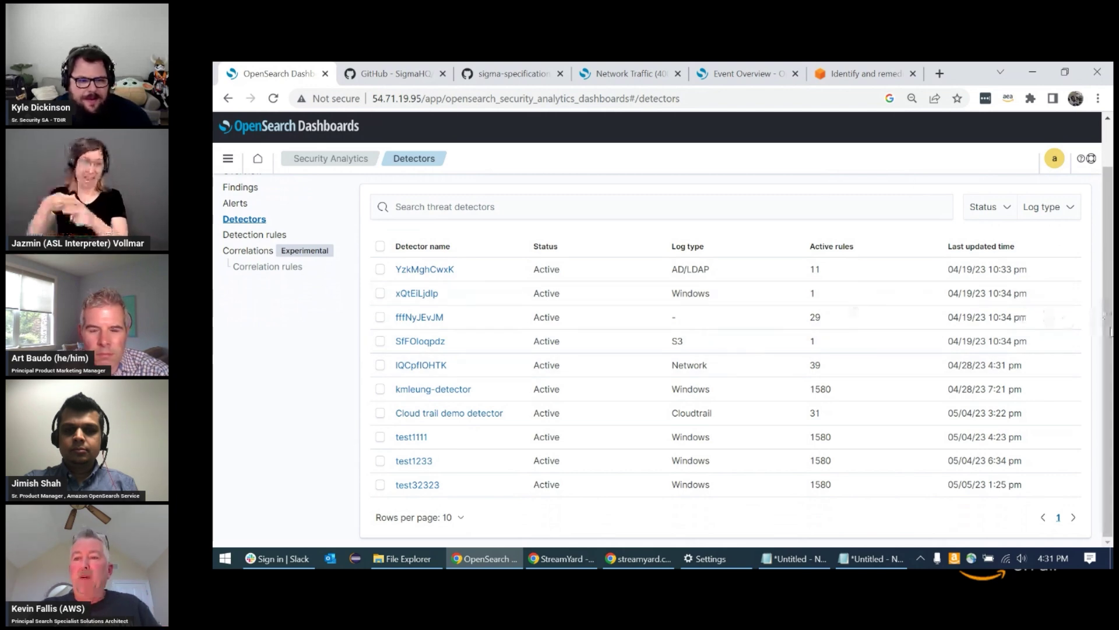
drag(1110, 332, 1108, 258)
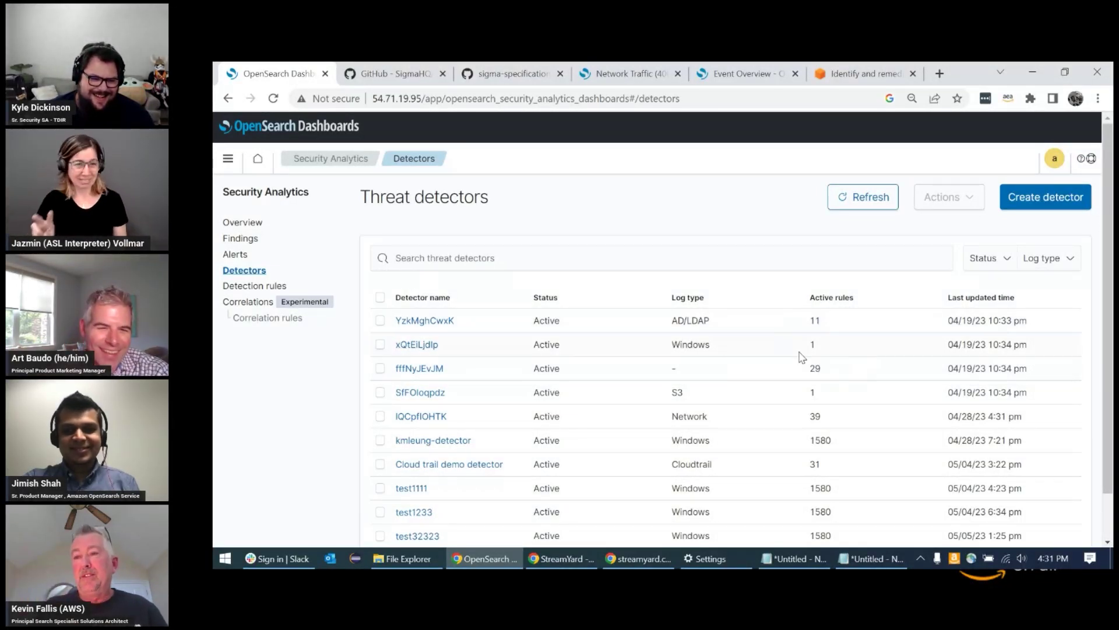
Start creating a new threat detector and name it C-3PO.
click(1045, 196)
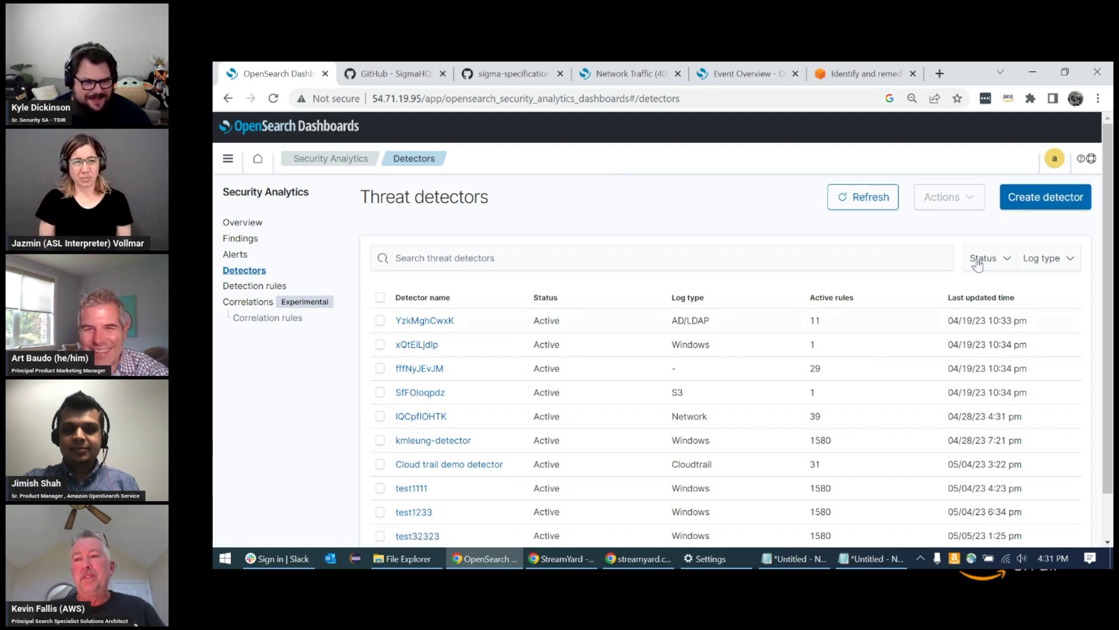
click(1043, 198)
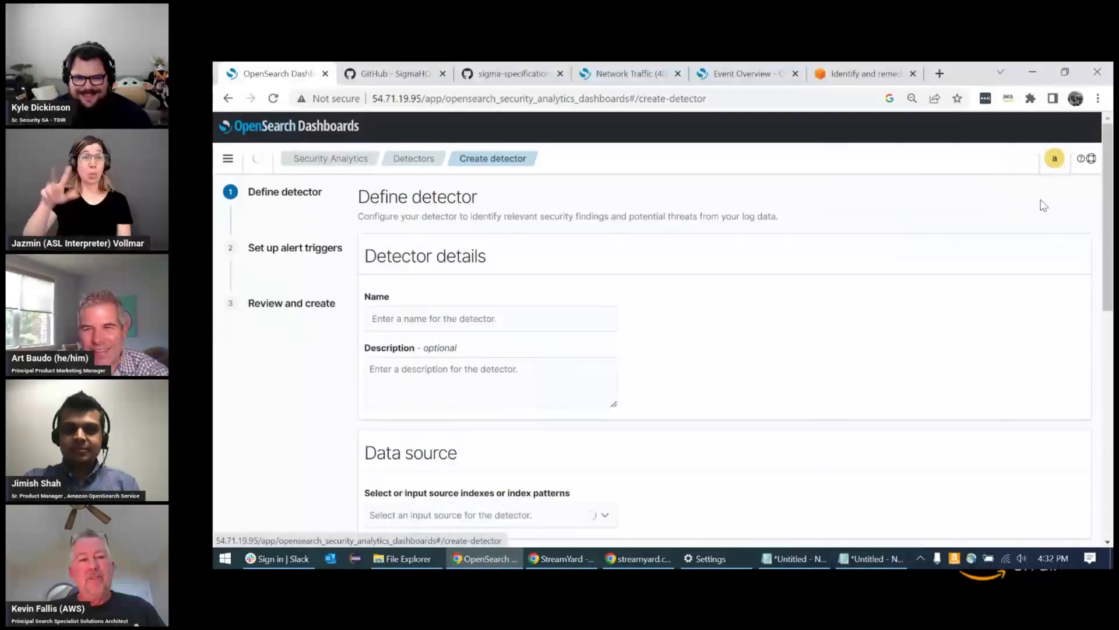
click(439, 319)
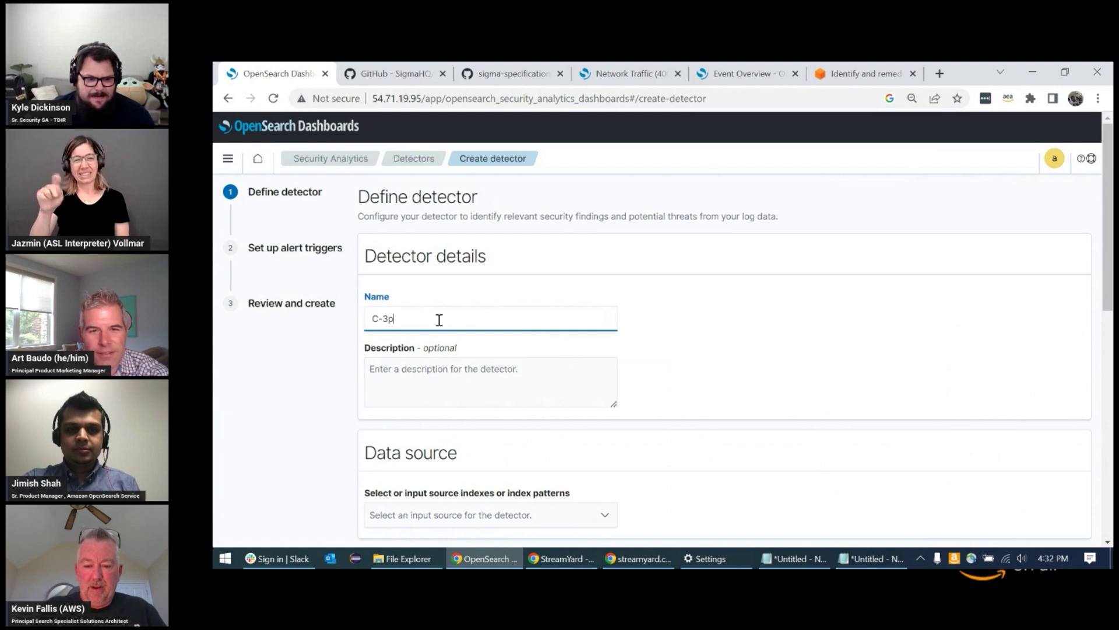
key(BackSpace)
text(PO)
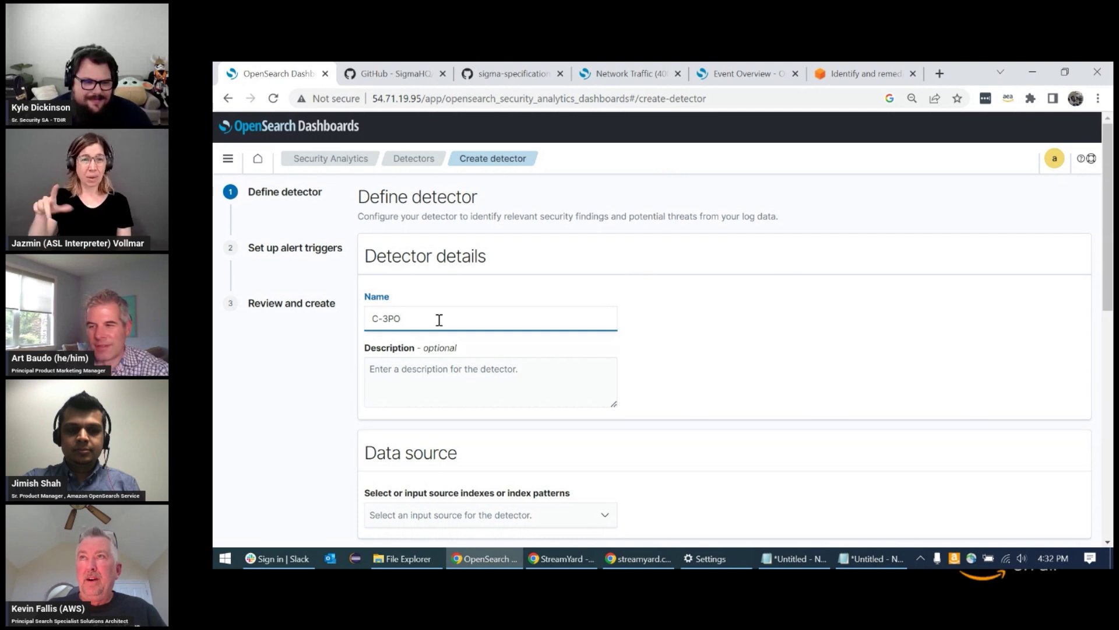
Describe the detector as "Humanoid Robot superimposed as a security analytics detector".
key(alt+Tab)
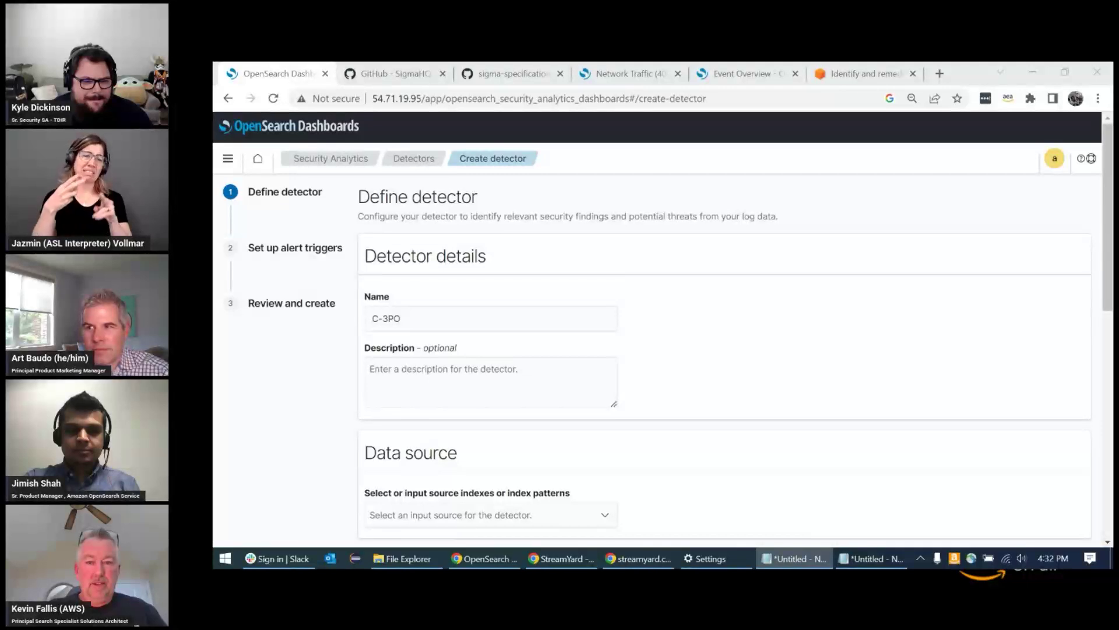
click(739, 526)
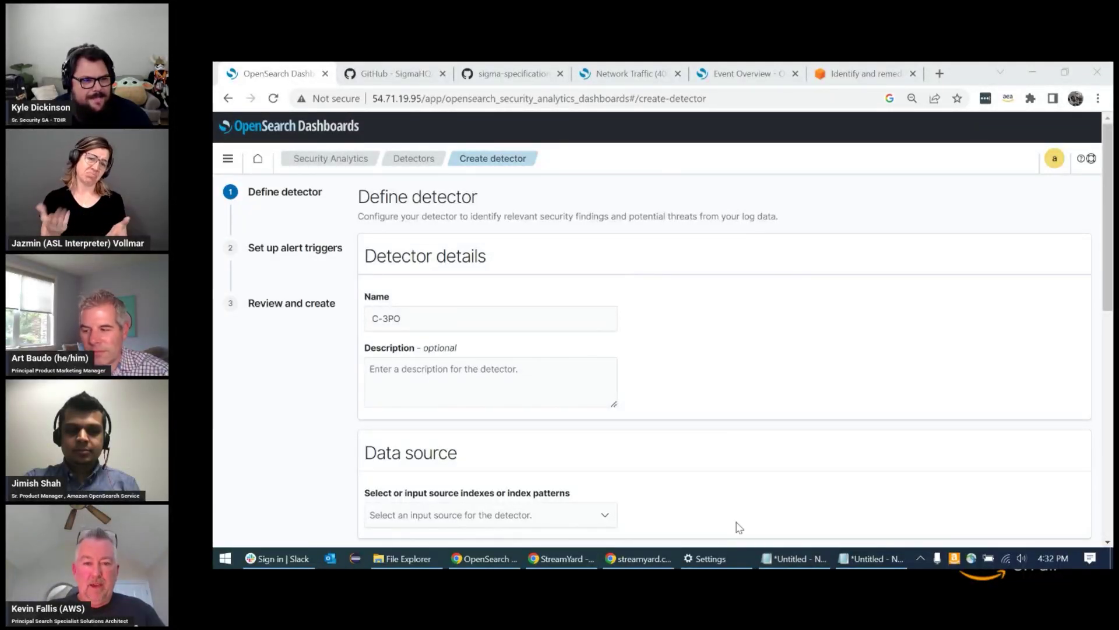
click(518, 374)
text(Humanoid Robot superimposed as a security analytics detector)
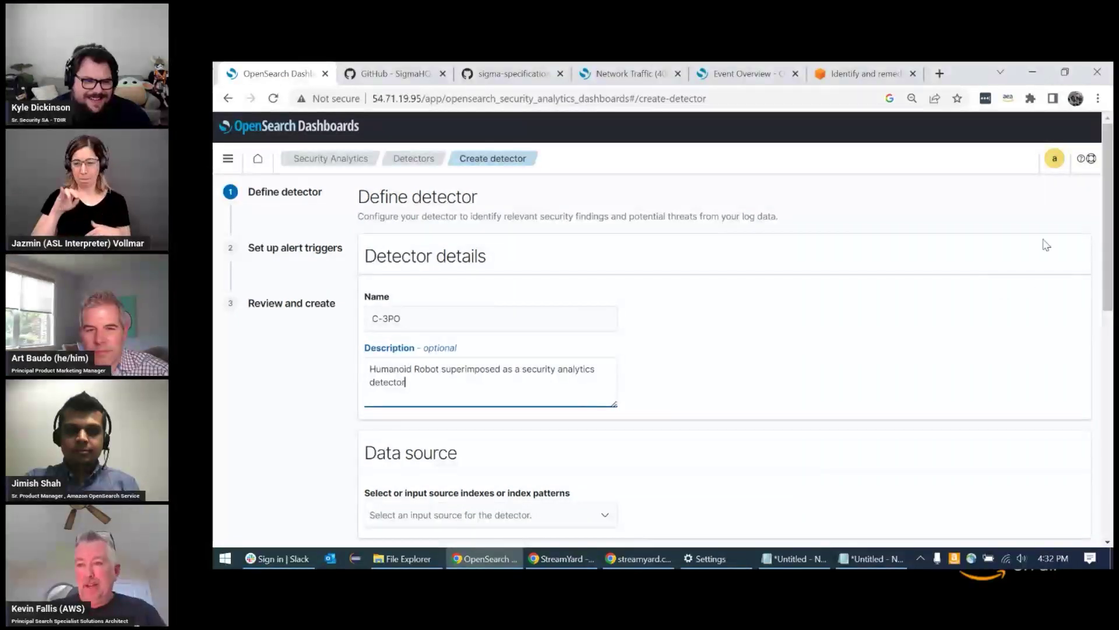
Set the detector's log type to Windows logs and choose windows1 as its data source.
scroll(1004, 292, down, 2)
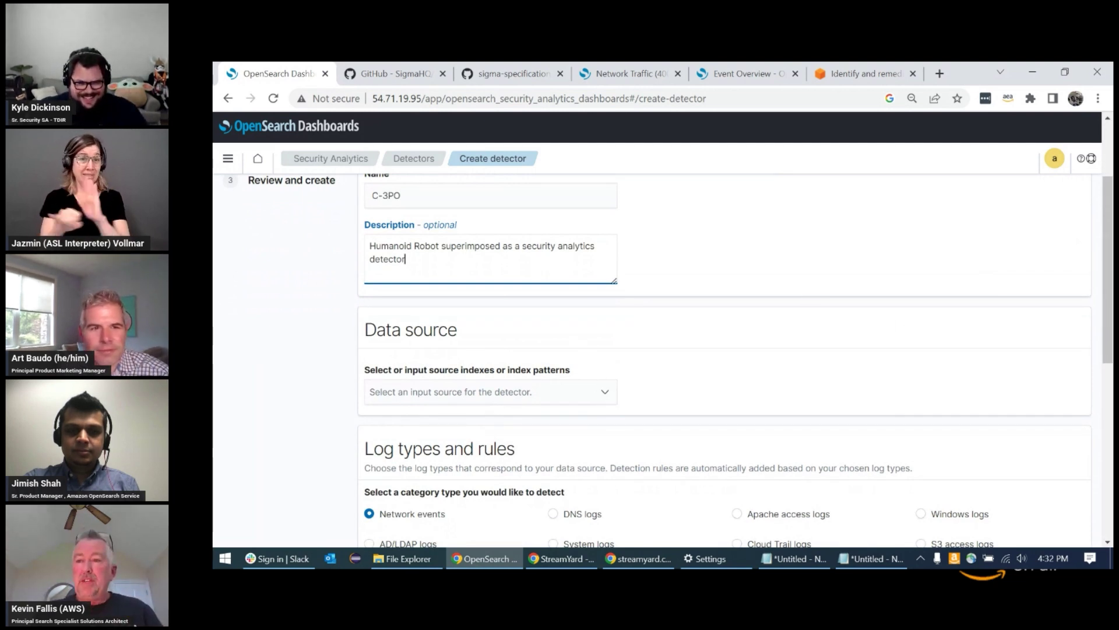
scroll(881, 355, down, 2)
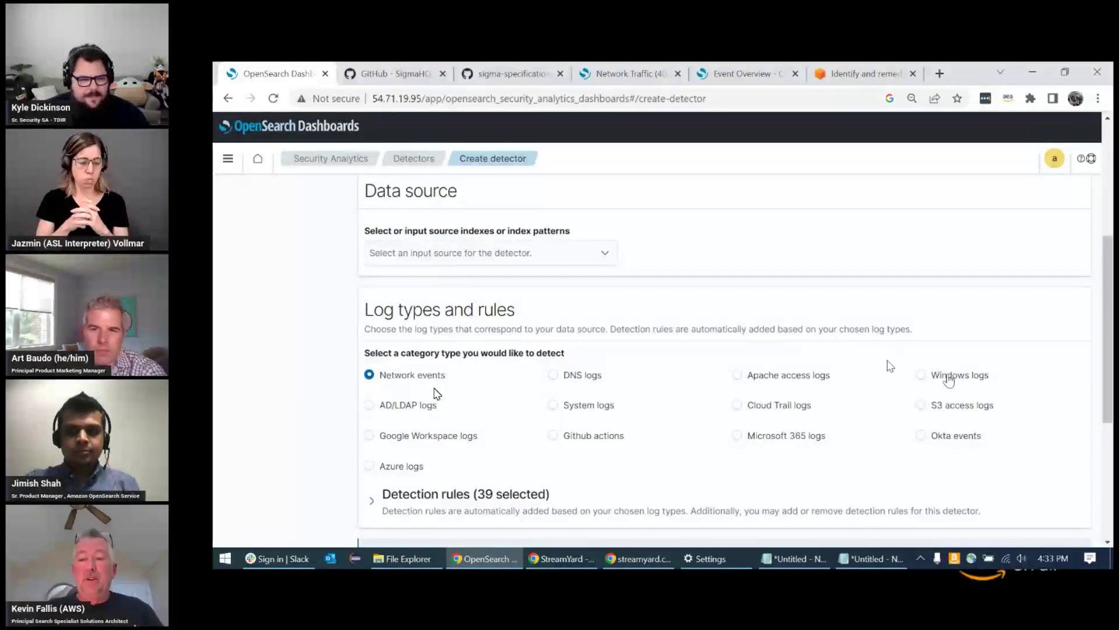
click(920, 376)
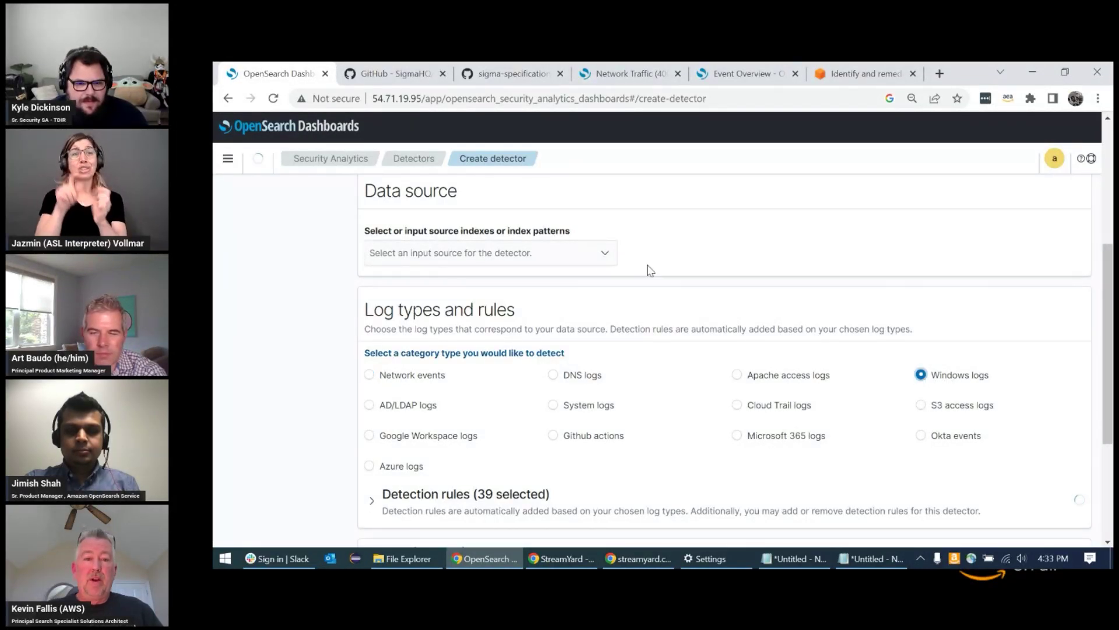
click(604, 255)
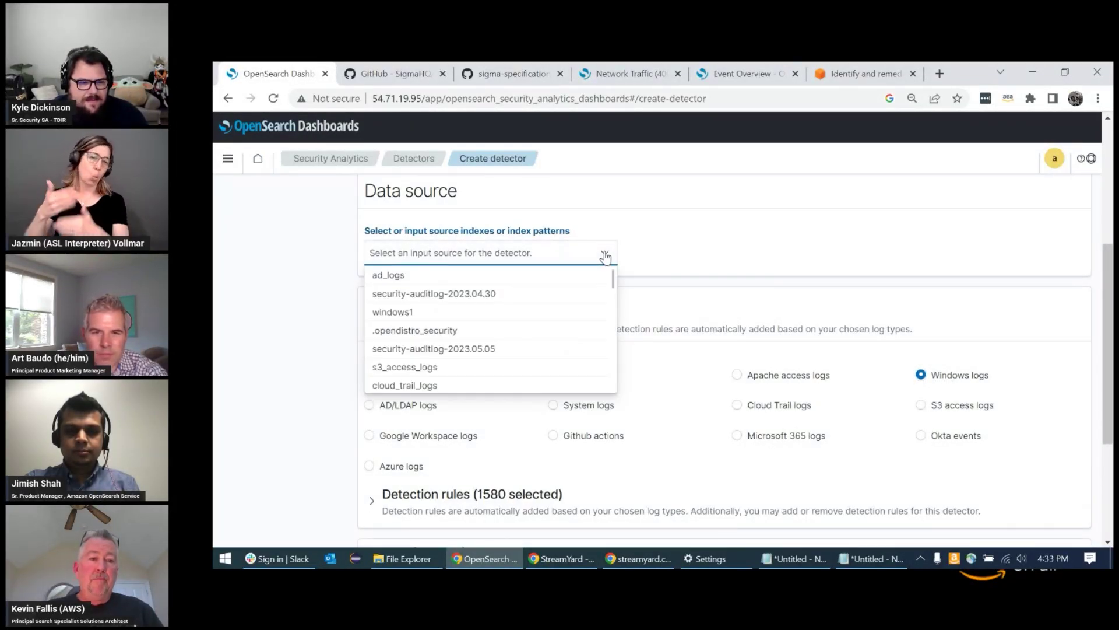
click(395, 313)
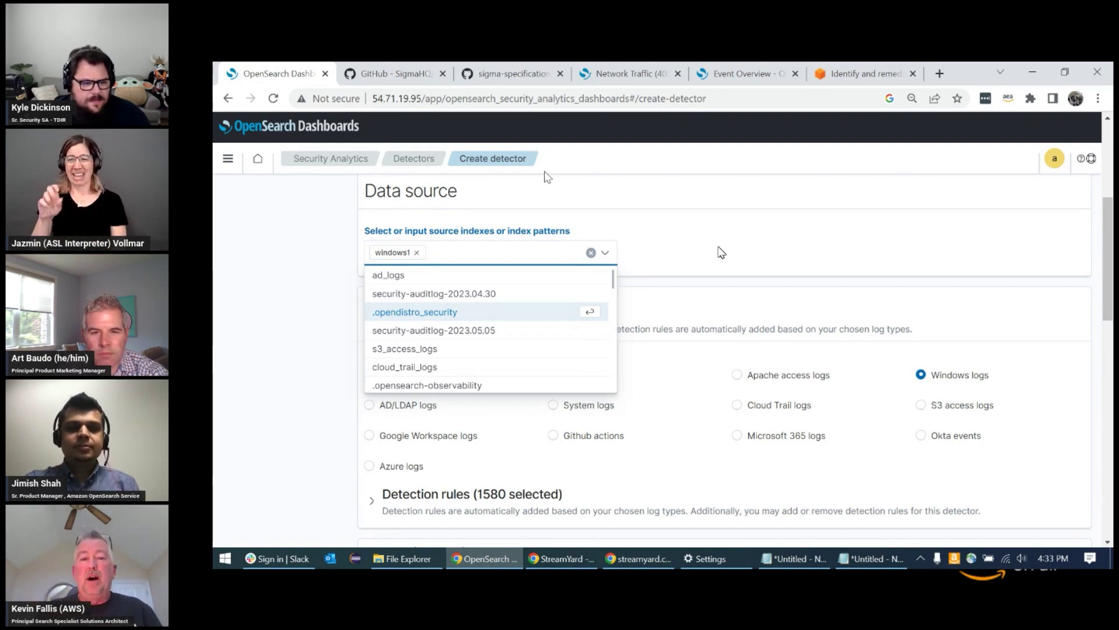
Switch the detector's log type to Apache access logs and back to Windows logs.
scroll(1108, 242, down, 3)
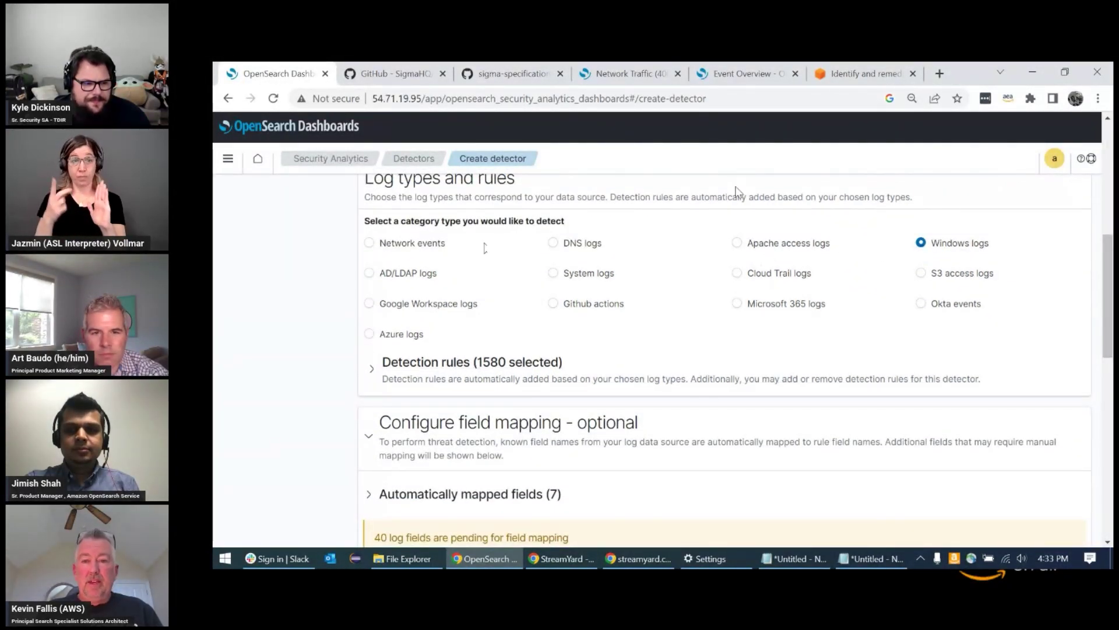
click(737, 242)
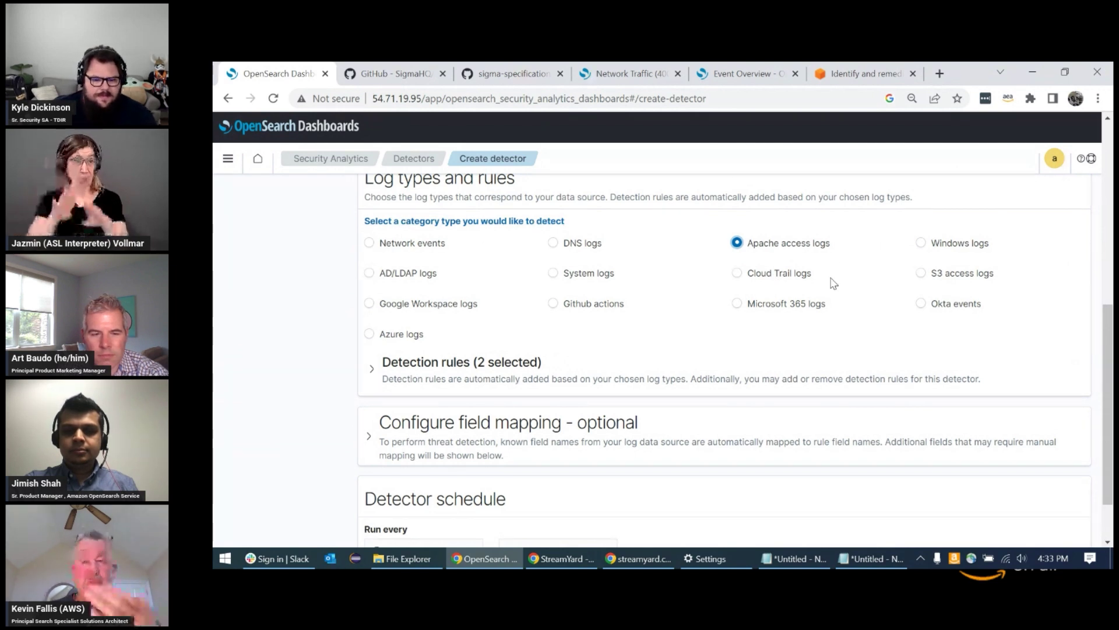
click(921, 243)
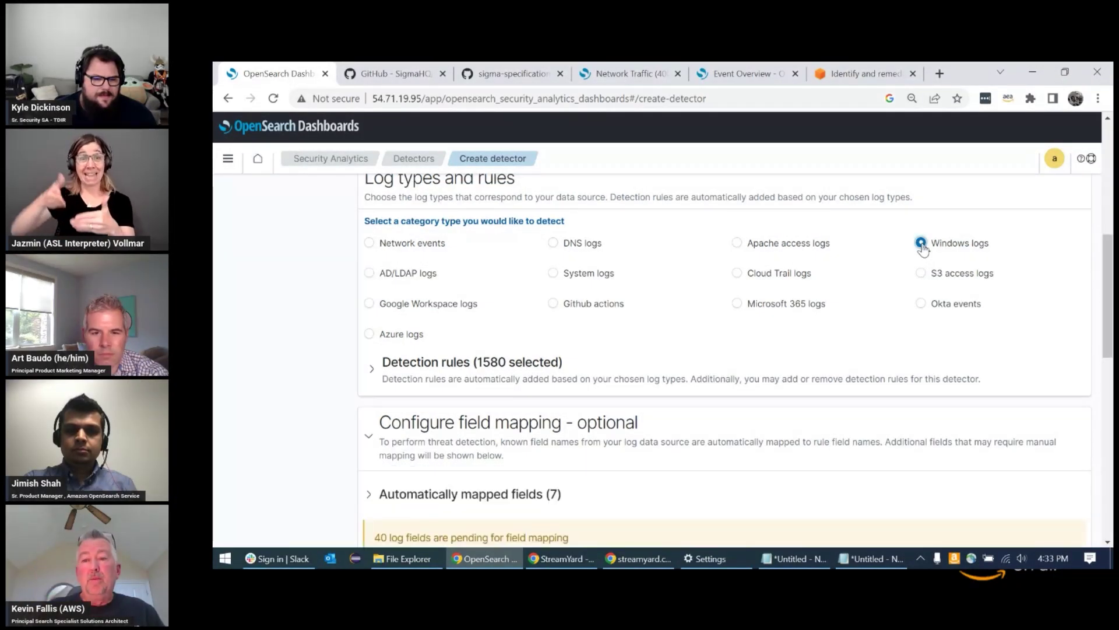
Expand the detection rules and toggle all rules, and separately the T1021 DCOM InternetExplorer.Application Iertutil DLL Hijack rule, off and back on.
click(376, 373)
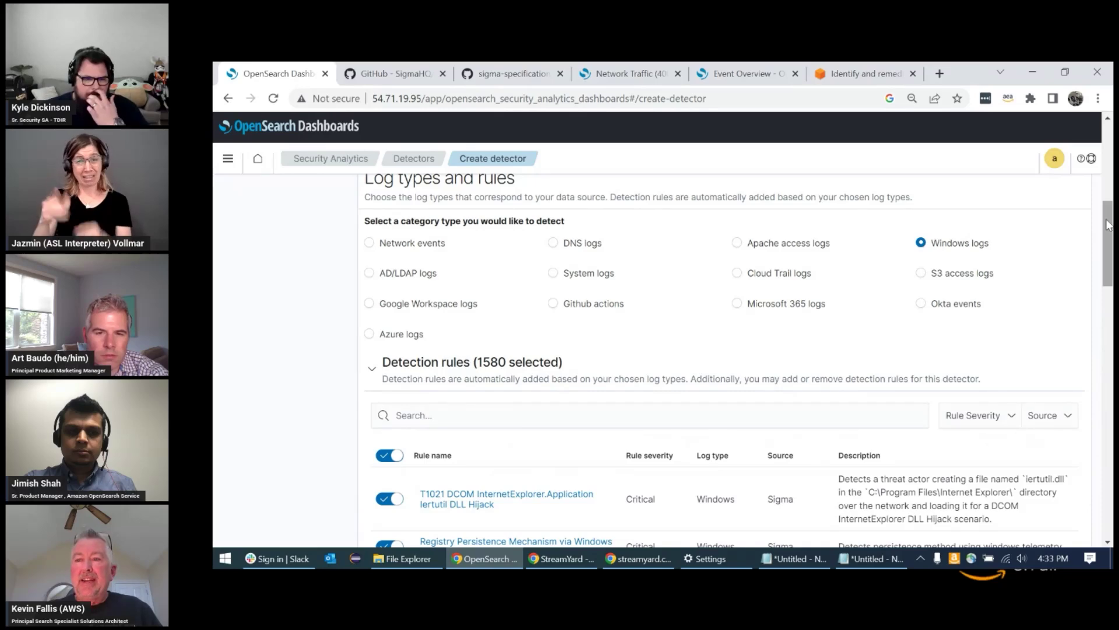
scroll(1109, 220, down, 3)
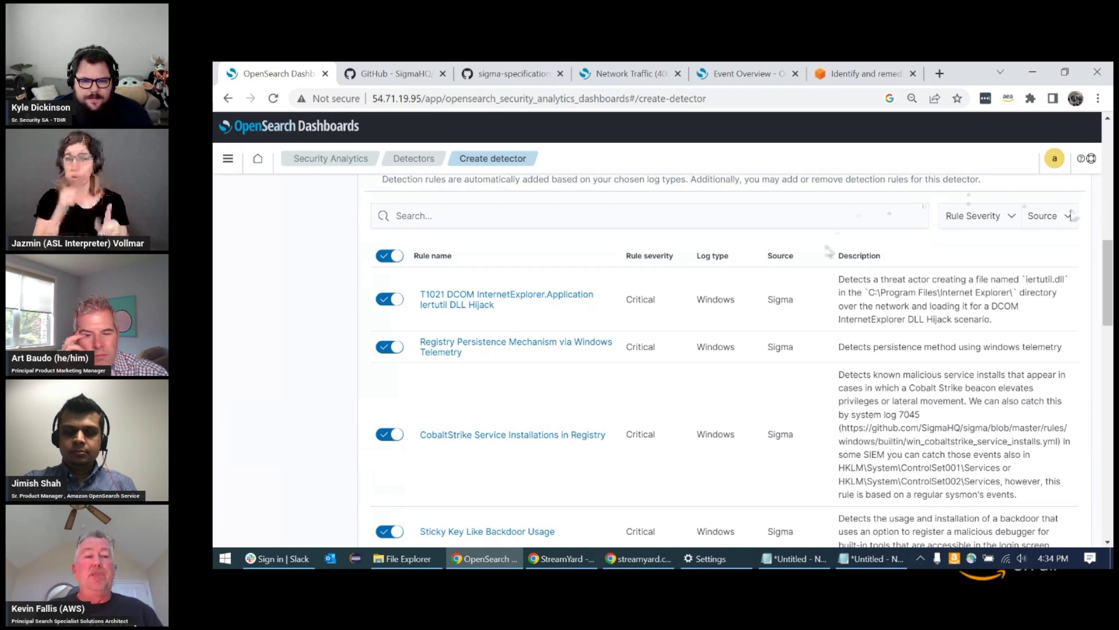
click(384, 257)
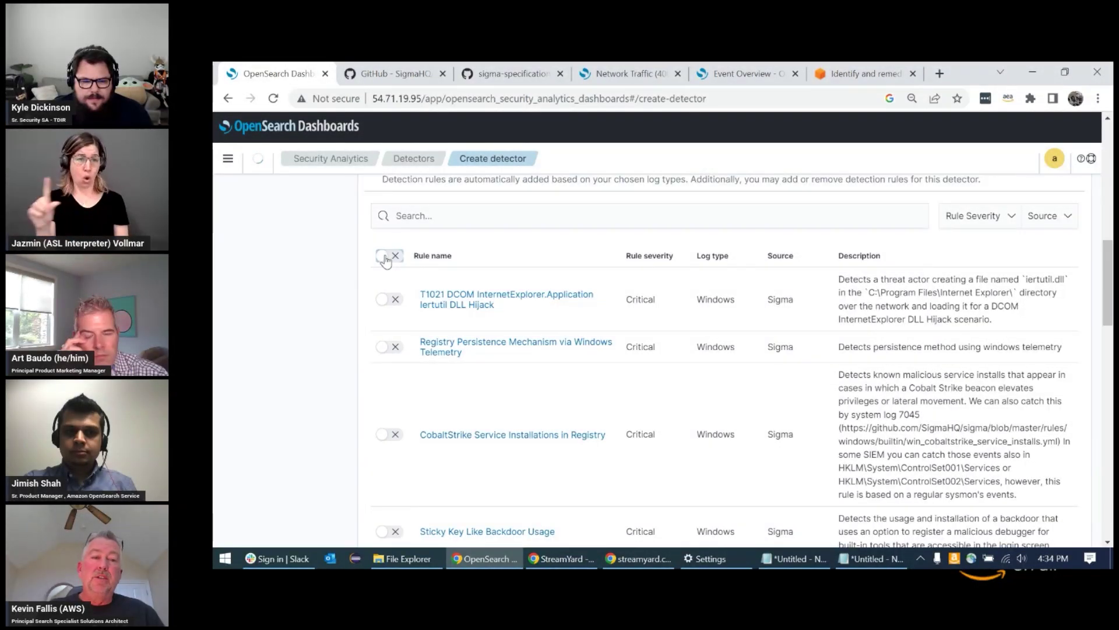
click(384, 257)
click(389, 299)
click(389, 299)
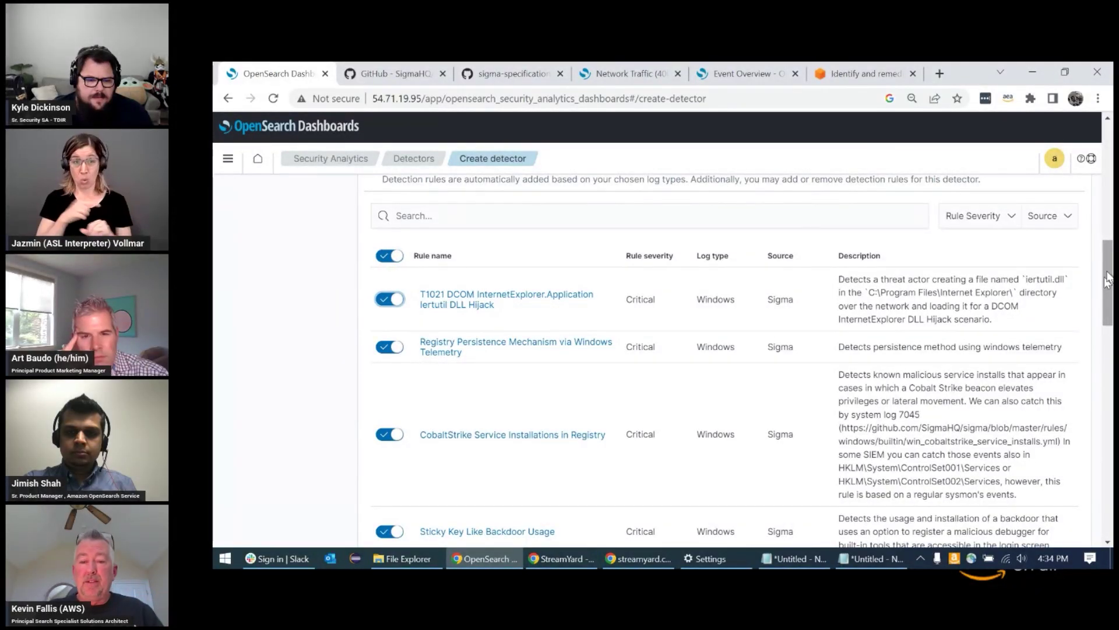
Examine the detector's automatically mapped fields and the pending field mappings for the Windows logs.
scroll(547, 284, down, 9)
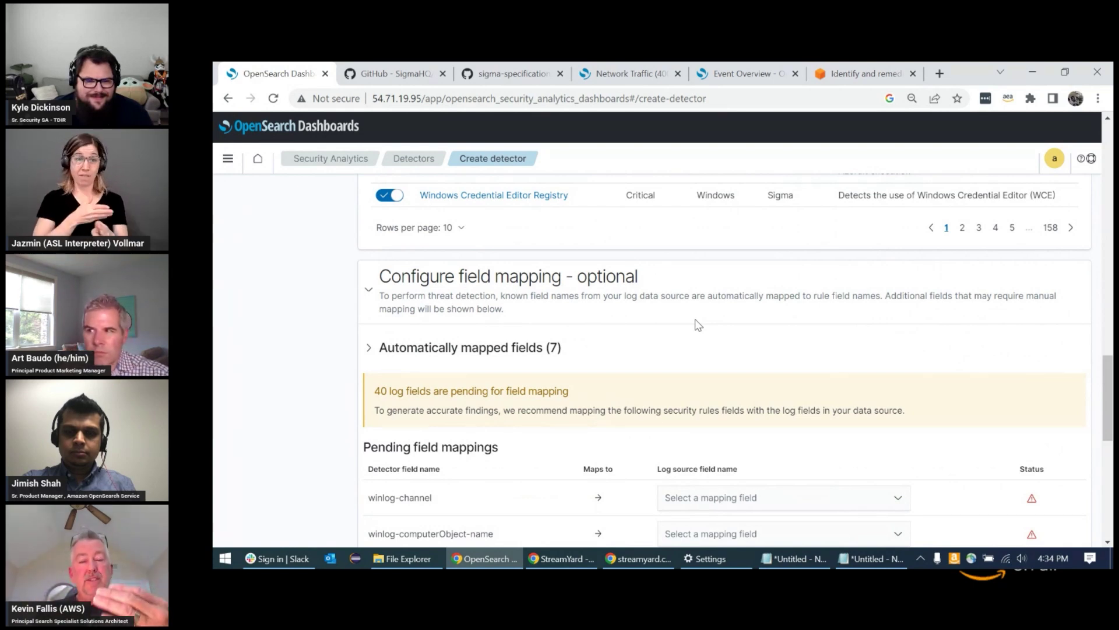
click(369, 290)
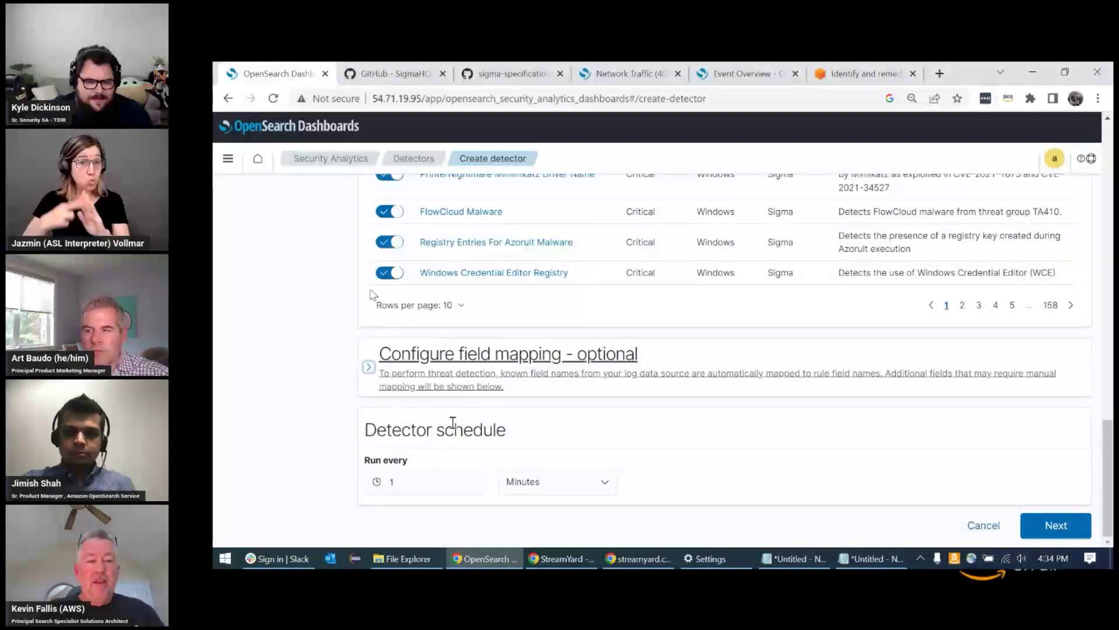
click(369, 370)
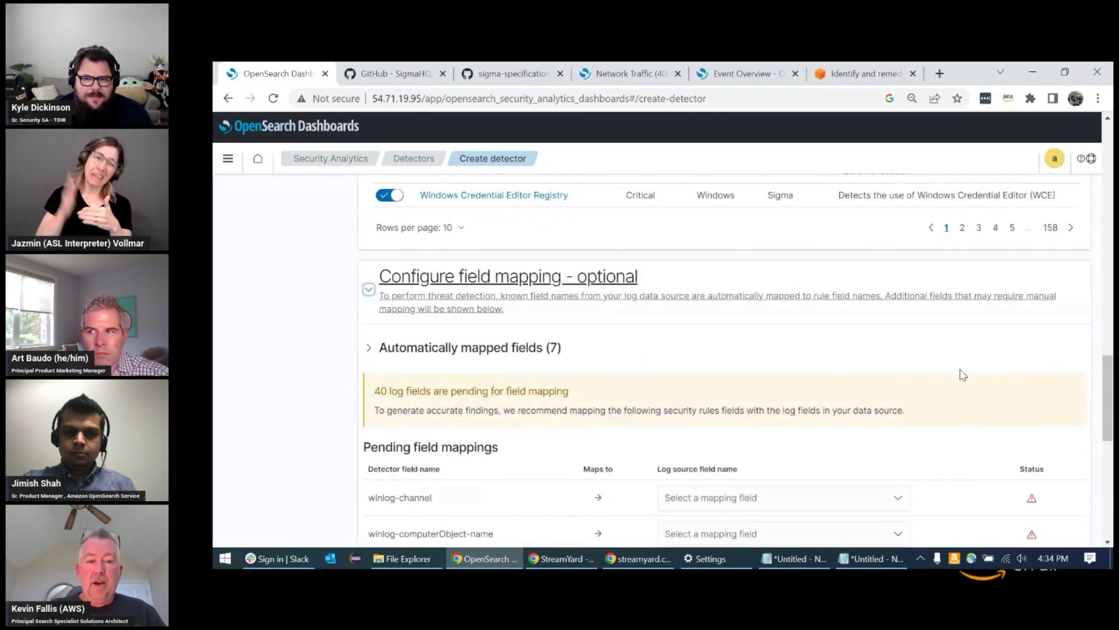
click(369, 350)
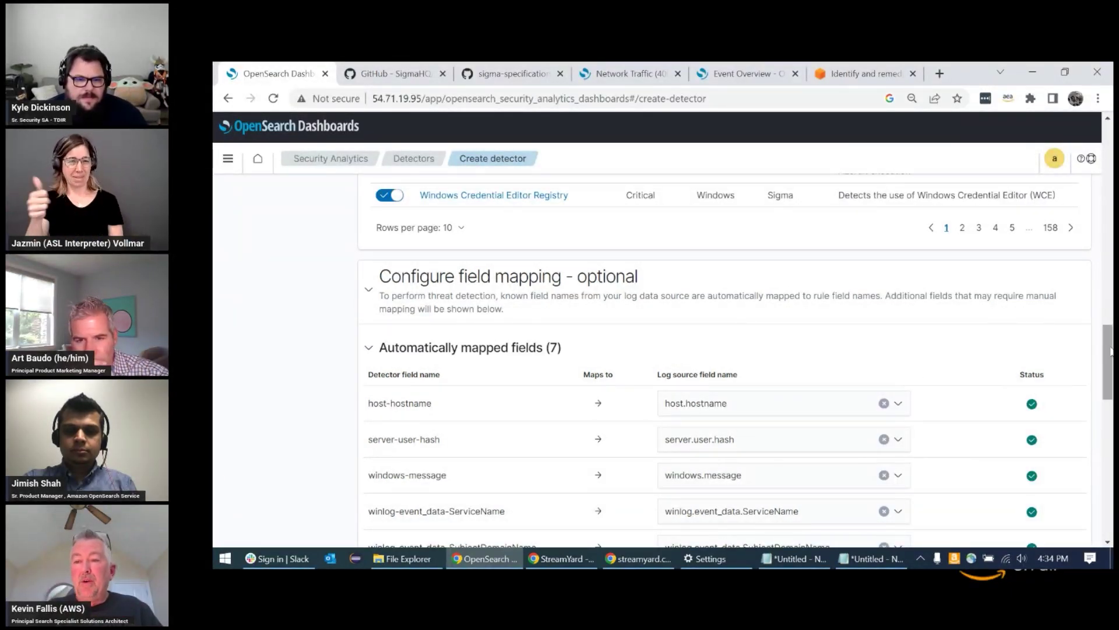
scroll(1108, 362, down, 5)
scroll(738, 359, down, 2)
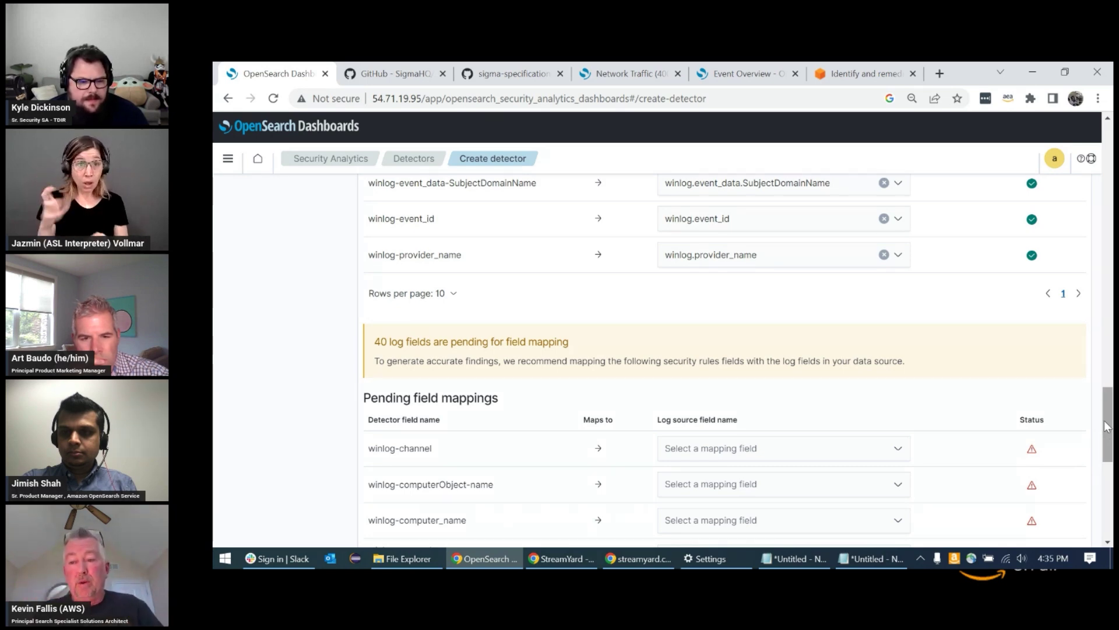
drag(1106, 424, 1110, 449)
drag(1111, 463, 1106, 501)
Schedule the detector to run every 10 minutes and proceed to the alert trigger setup.
double_click(422, 485)
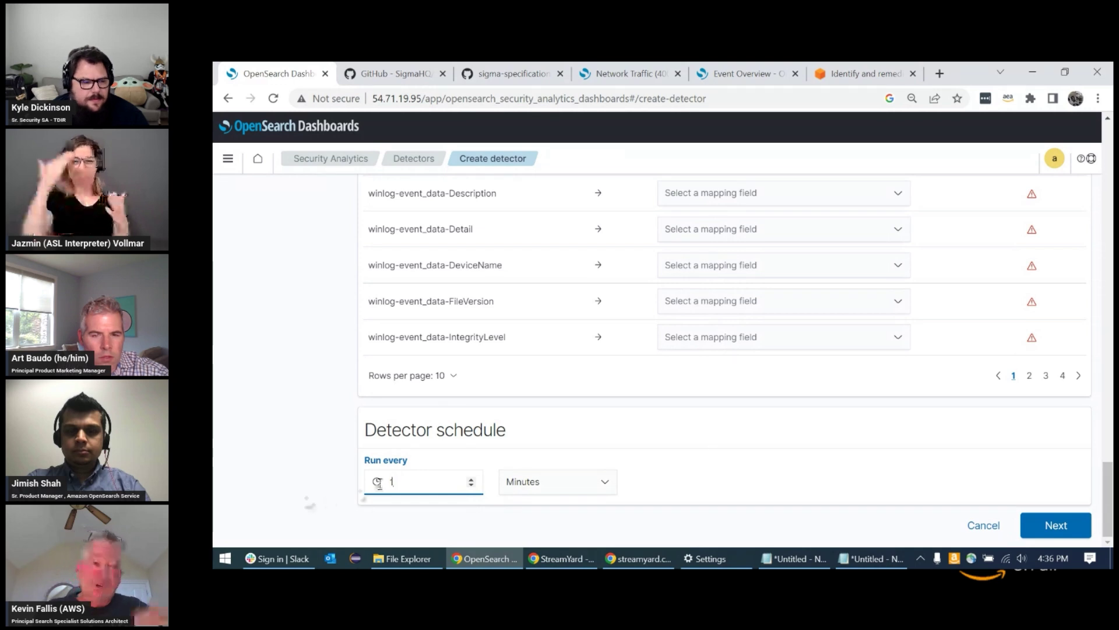
text(0)
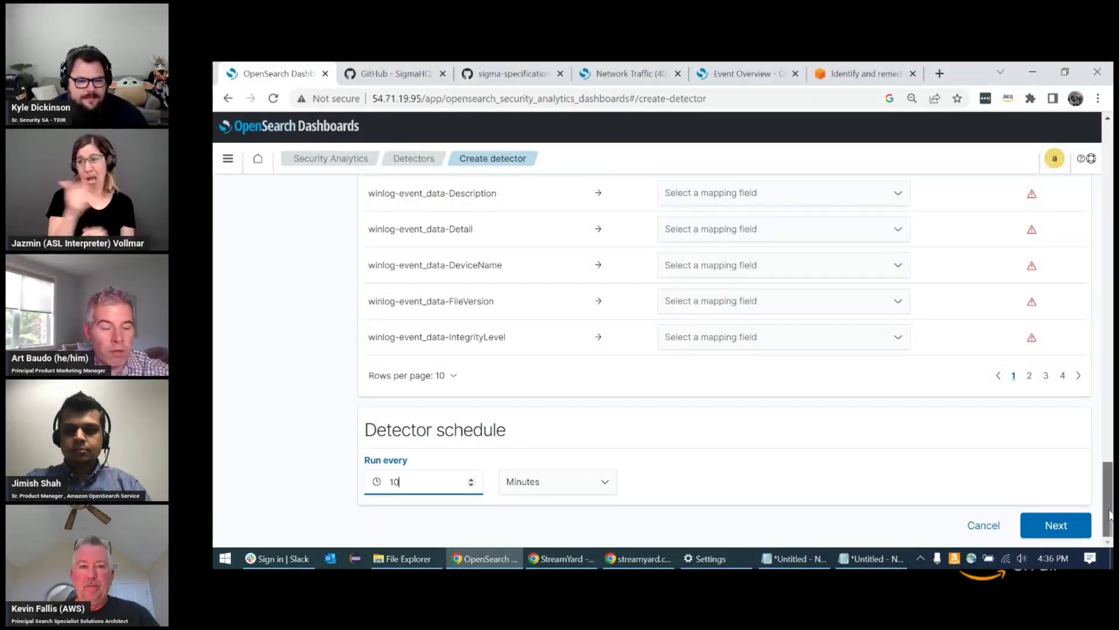
mouse_move(1101, 506)
mouse_down()
mouse_move(1094, 334)
mouse_move(1102, 501)
mouse_up()
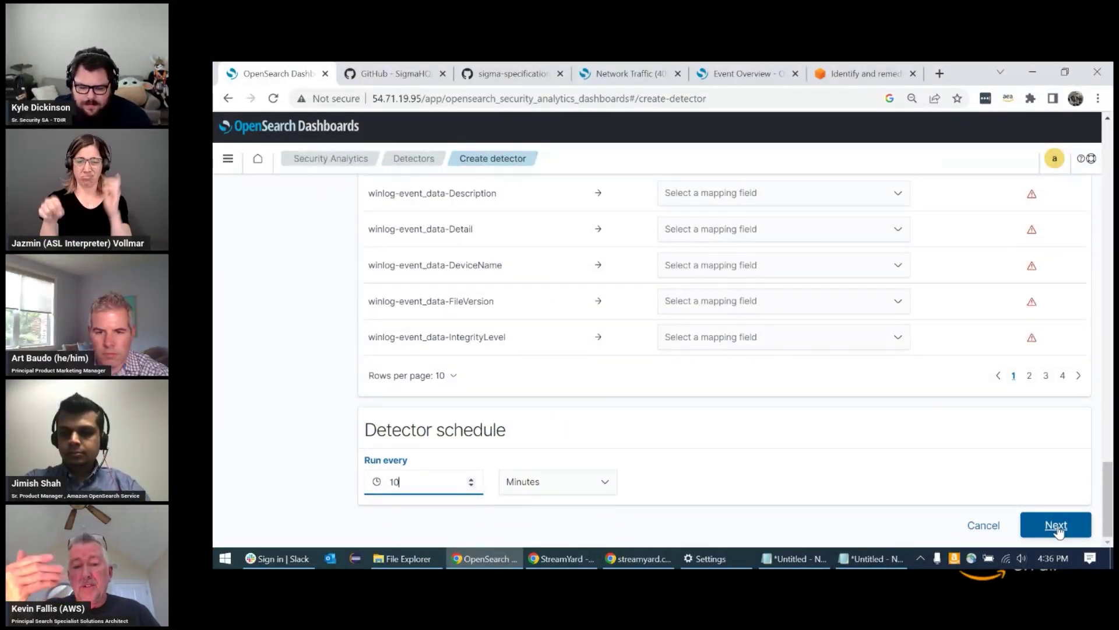
click(1056, 526)
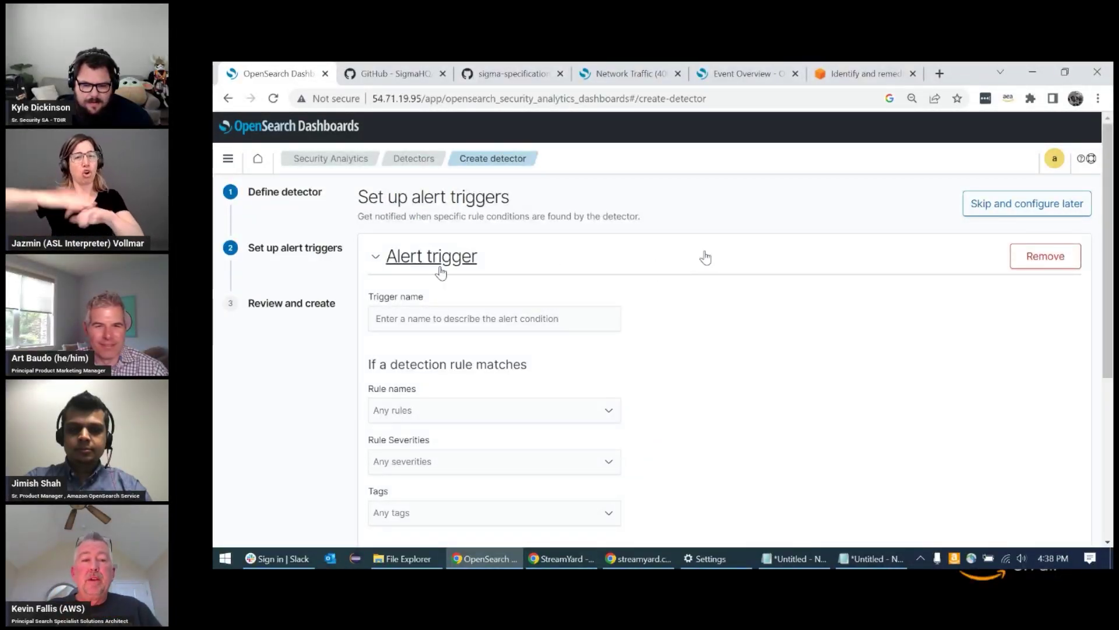
click(582, 318)
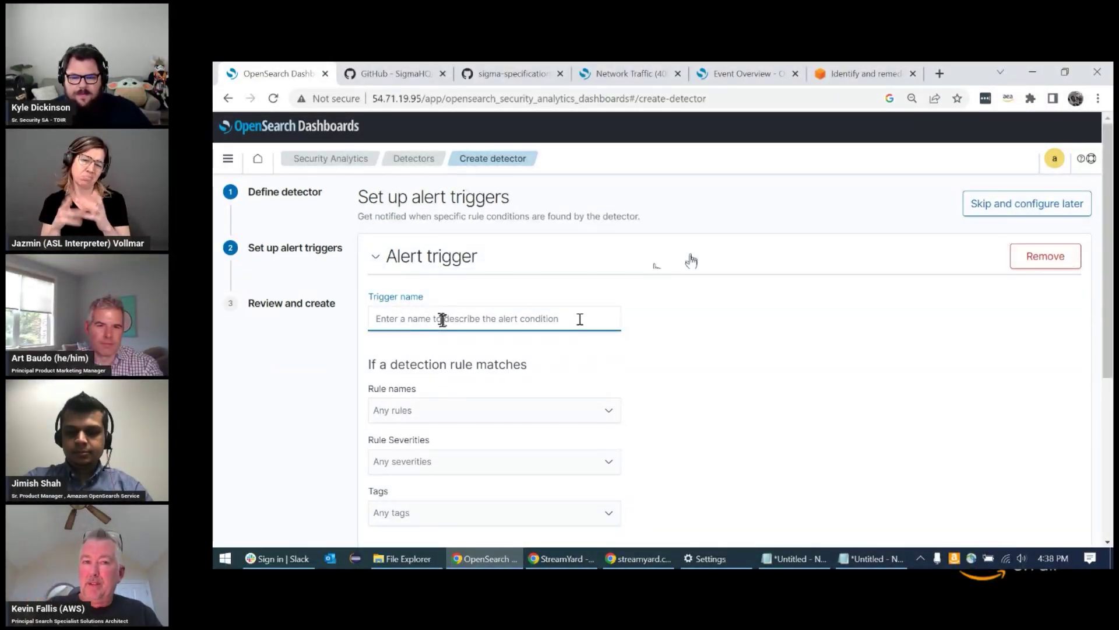
text(Luke Sky)
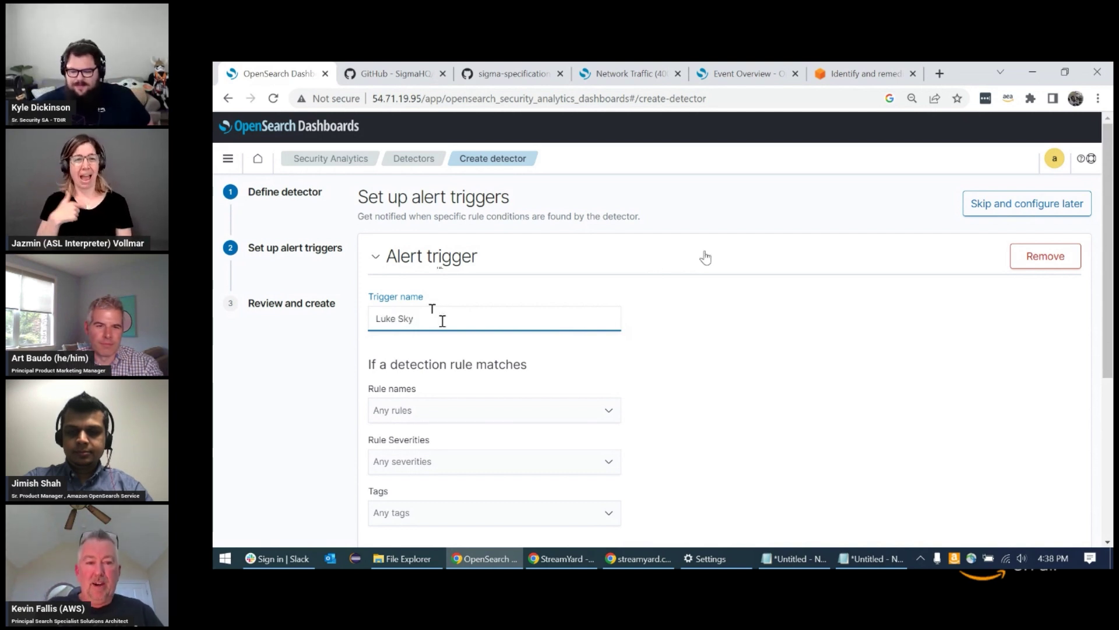
text(wa)
text(;ker)
text(lker)
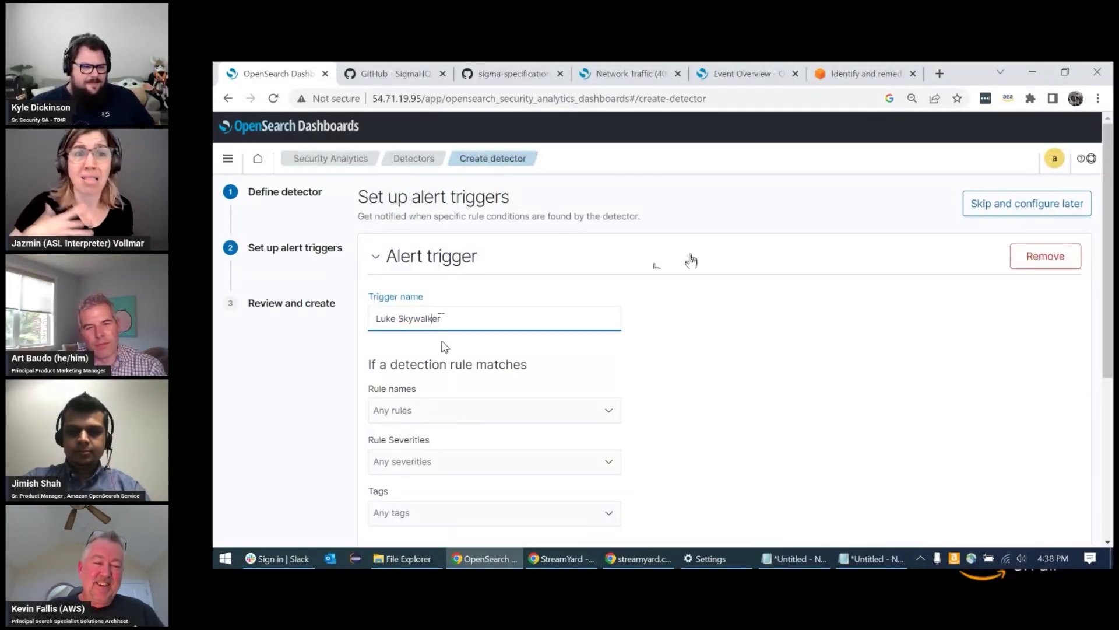
key(Home)
key(Delete)
key(Delete)
key(Delete)
key(Delete)
key(Delete)
key(BackSpace)
key(BackSpace)
key(BackSpace)
key(BackSpace)
key(BackSpace)
key(BackSpace)
key(BackSpace)
key(BackSpace)
key(BackSpace)
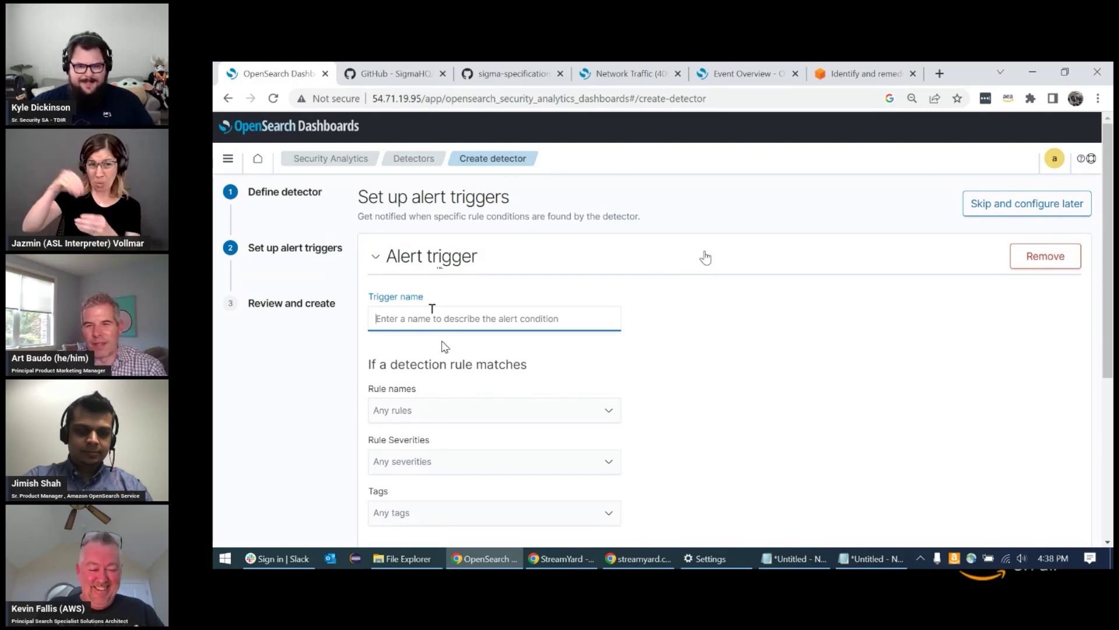
Name the alert trigger C-3PO.
click(420, 315)
text(c)
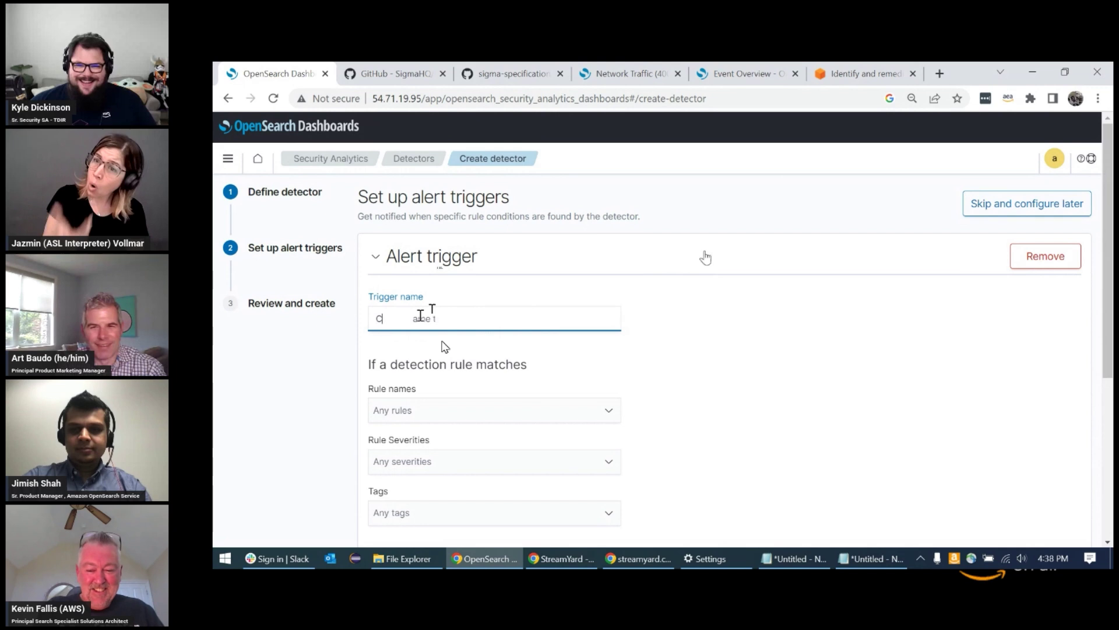
text(-#P)
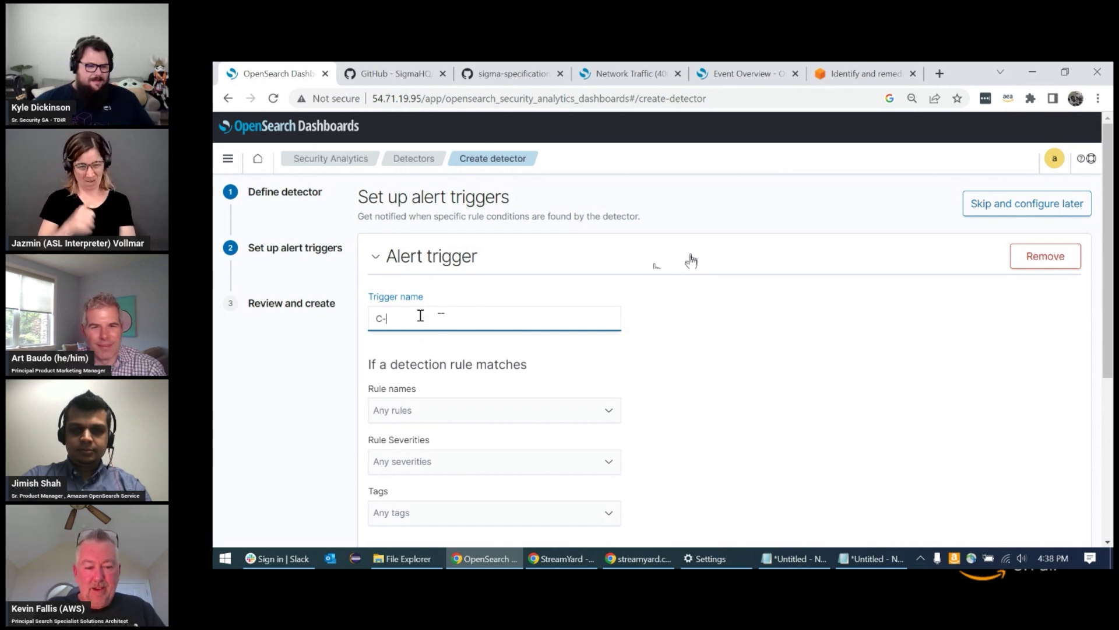
text(PO)
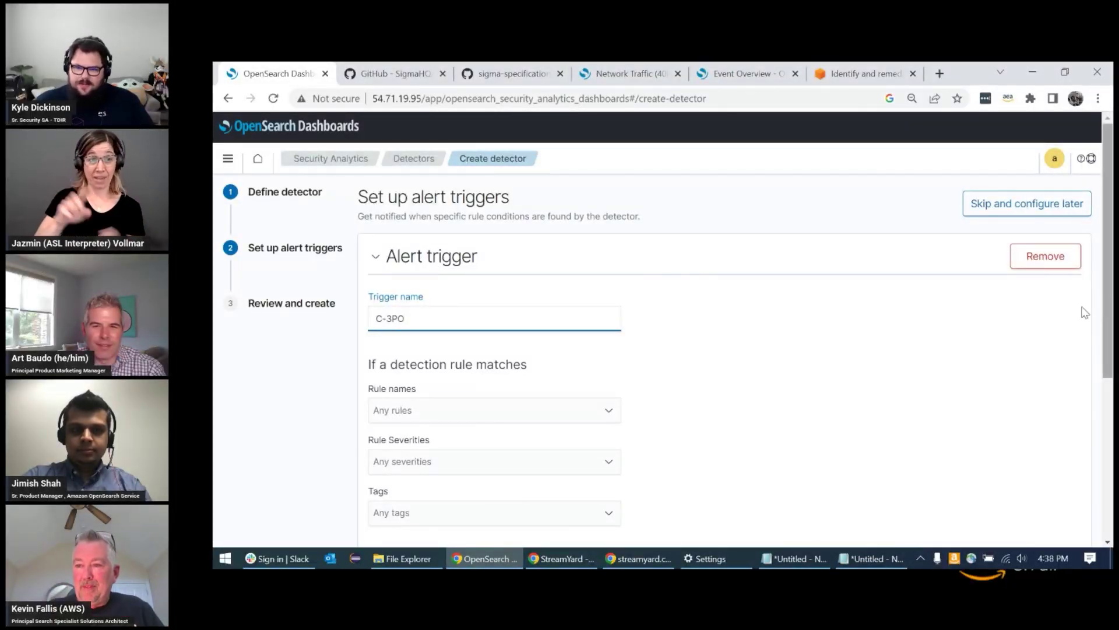
Set the trigger to match the rules Suspicious Encoded Scripts in a WMI Consumer and Suspicious Scripting in a WMI Consumer, with high rule severity.
scroll(1013, 352, down, 2)
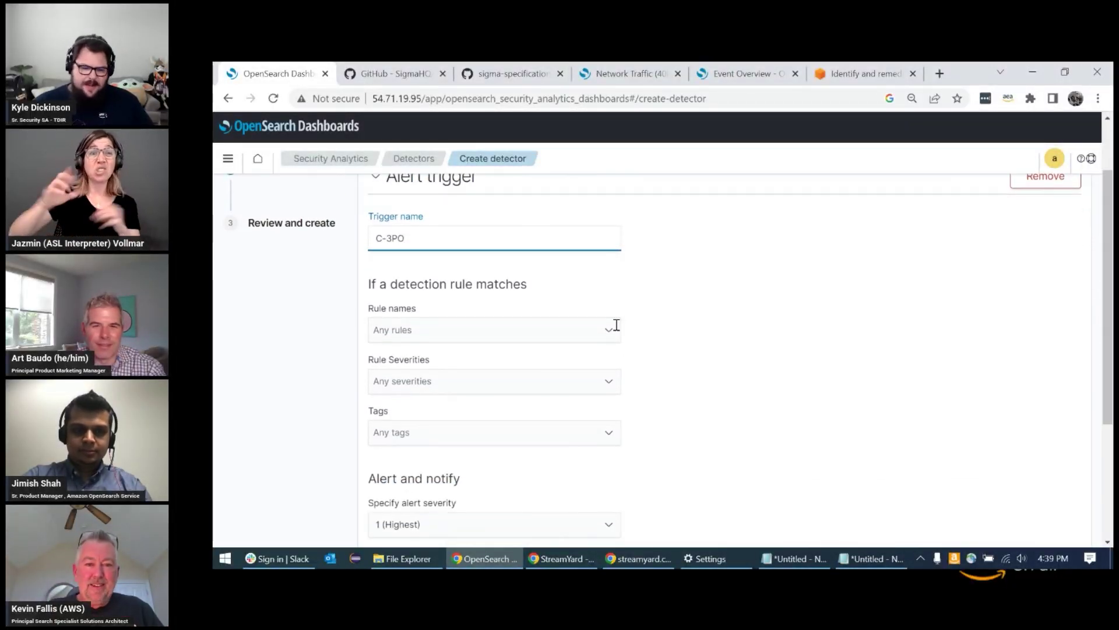
click(607, 330)
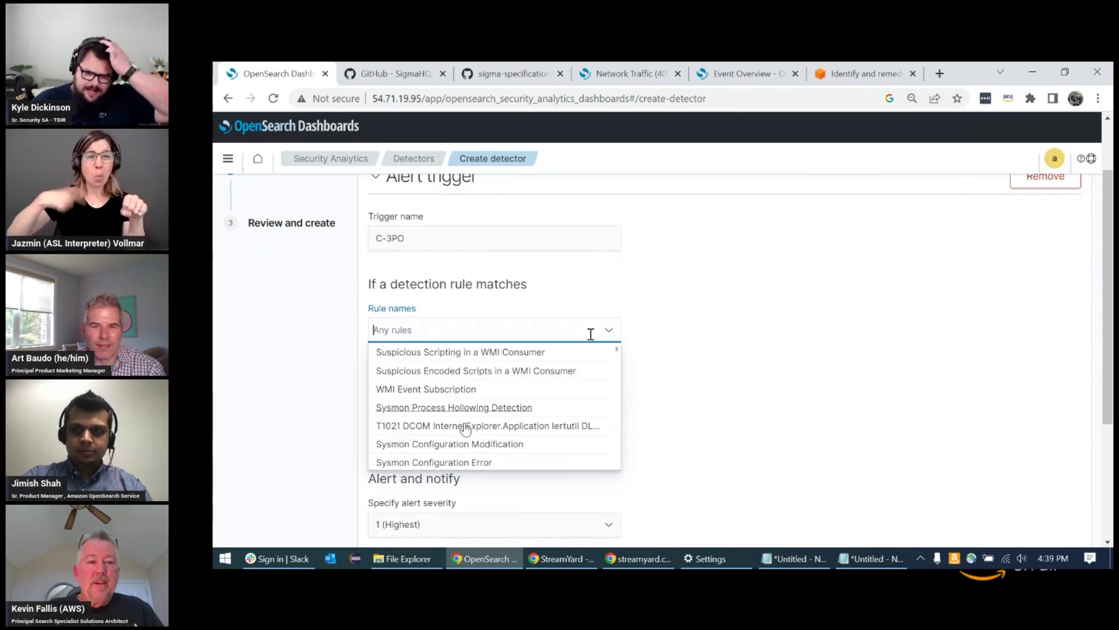
click(430, 371)
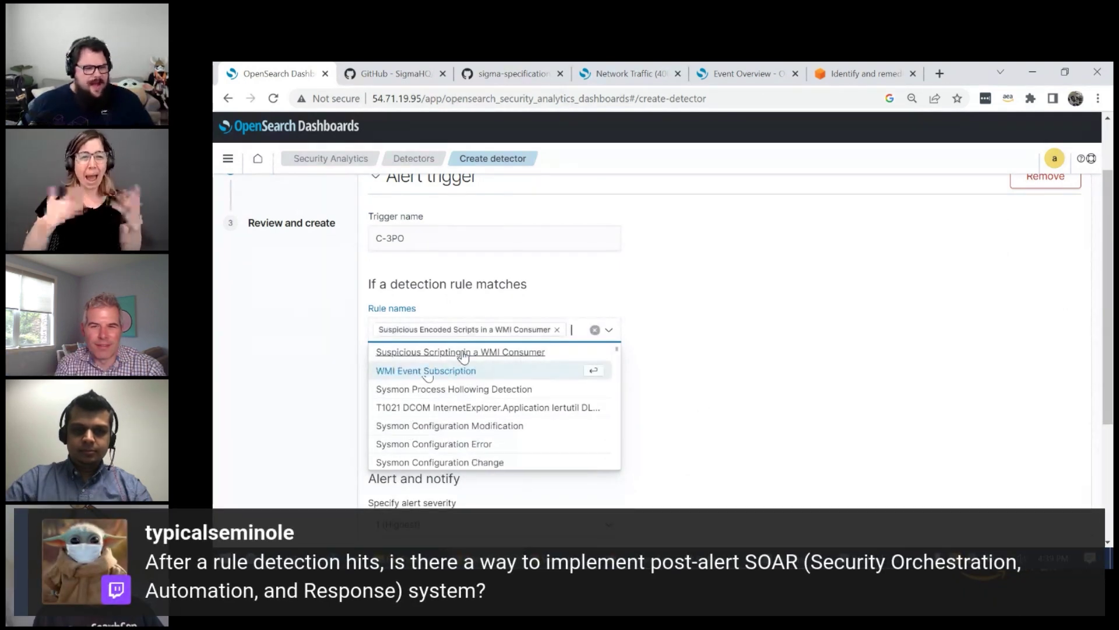
click(463, 352)
click(933, 366)
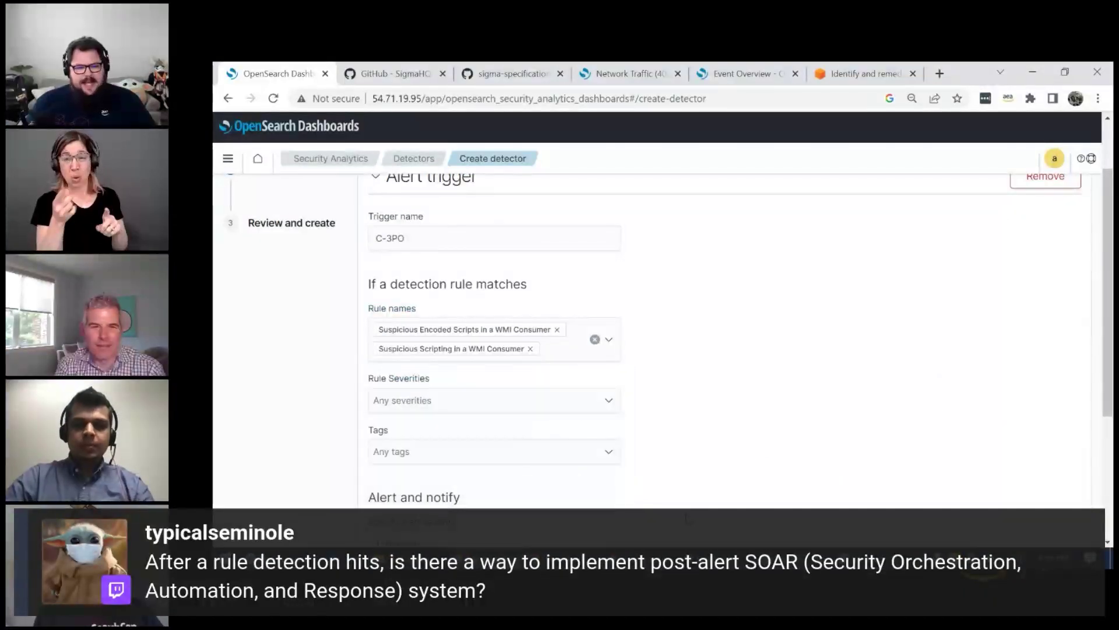
click(604, 399)
click(382, 424)
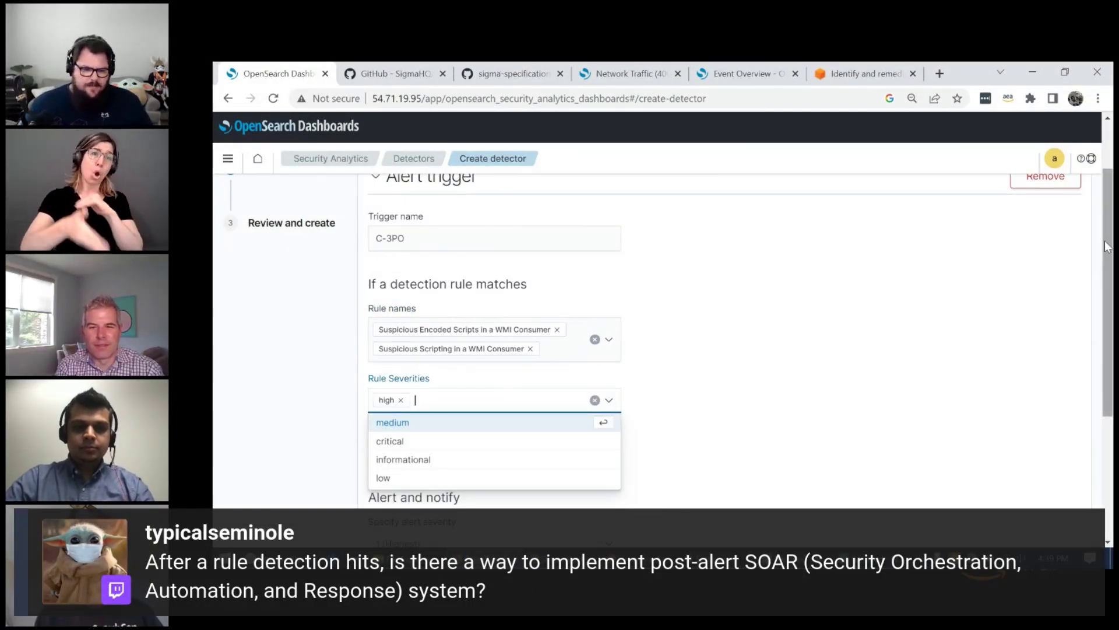
Choose the Rebellion-Slack channel for the trigger's alert notifications.
scroll(1107, 245, down, 4)
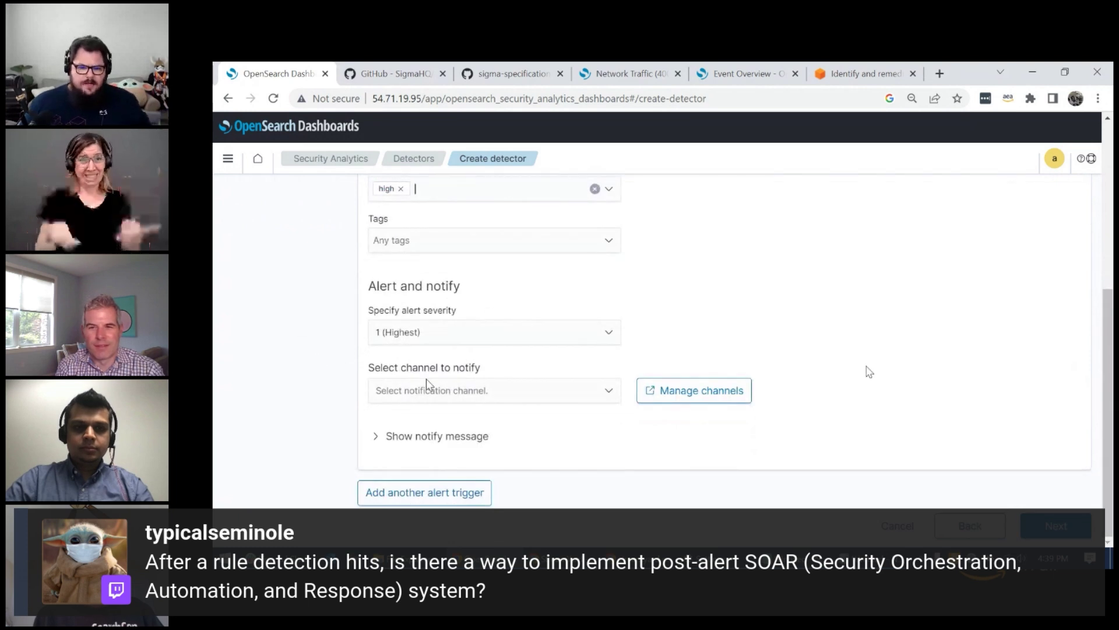
click(603, 401)
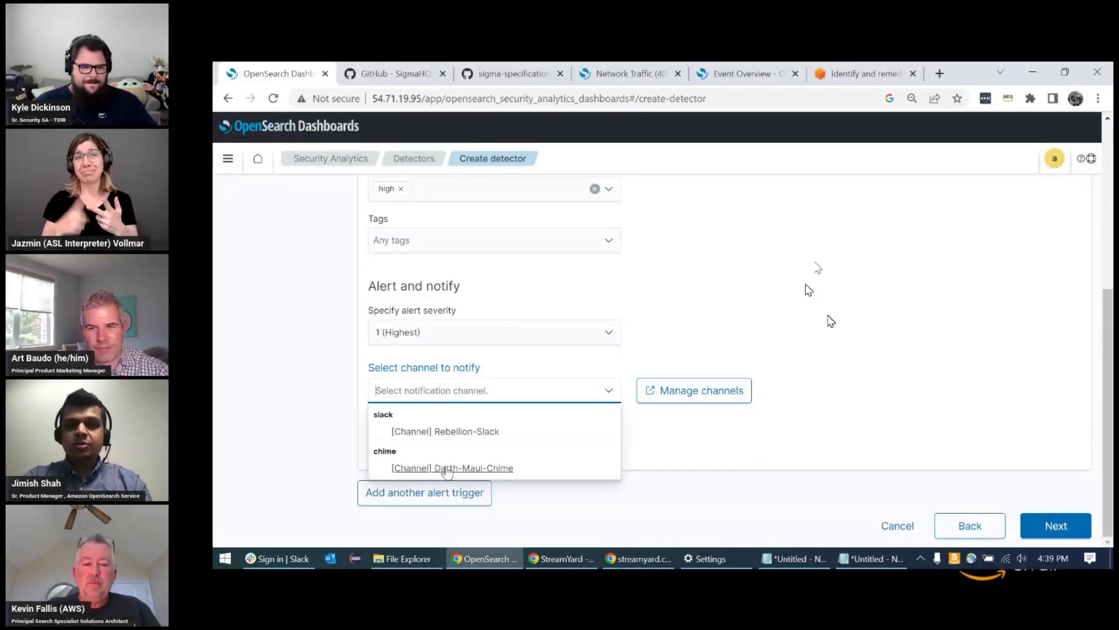
click(478, 432)
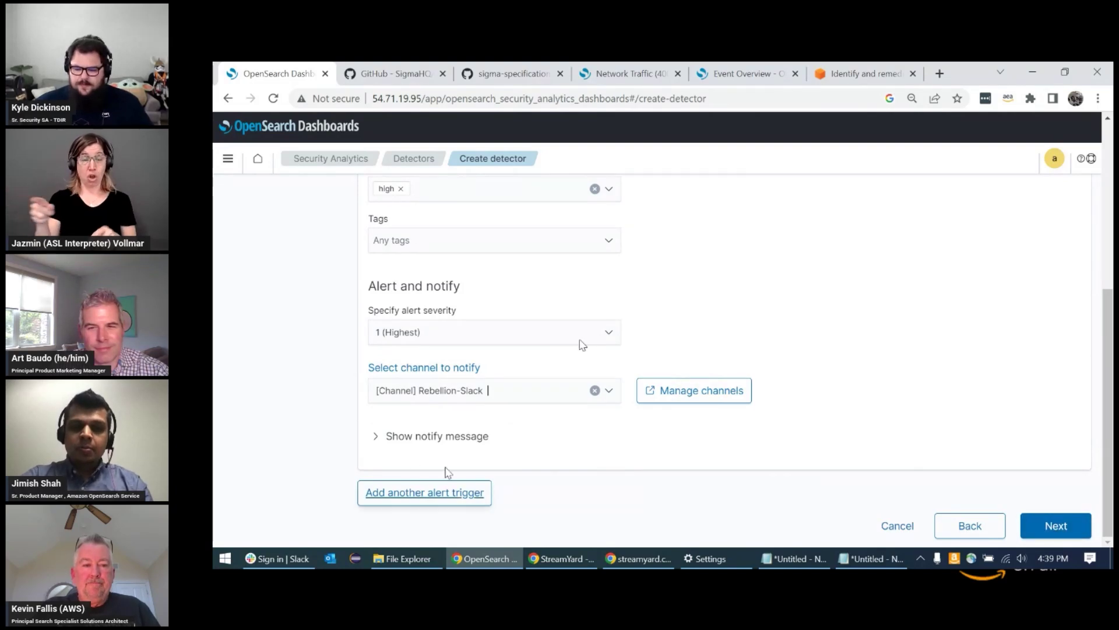
Show the notification message and add the line "Rebellion" below "Triggered alert condition:" in the message body.
click(374, 442)
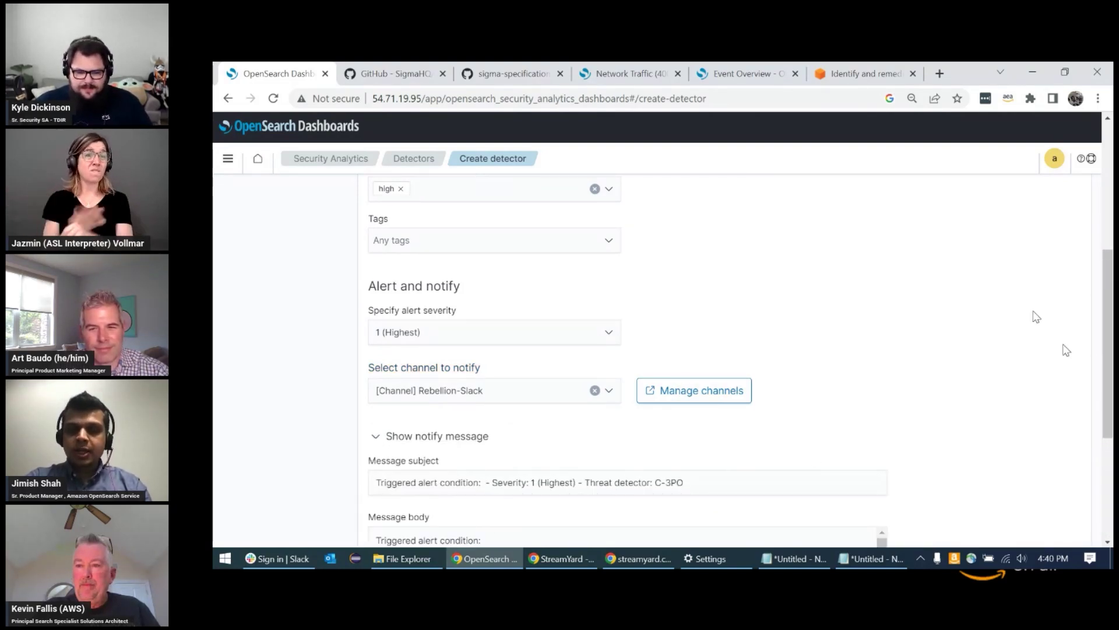
scroll(1106, 309, down, 3)
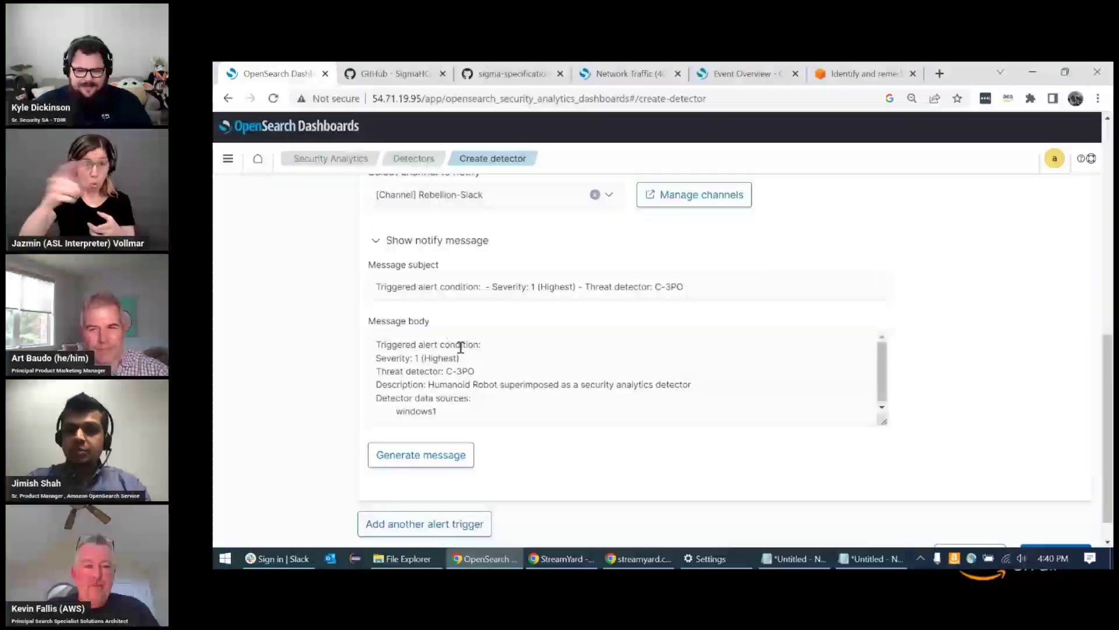
click(488, 346)
key(Return)
text(Reb)
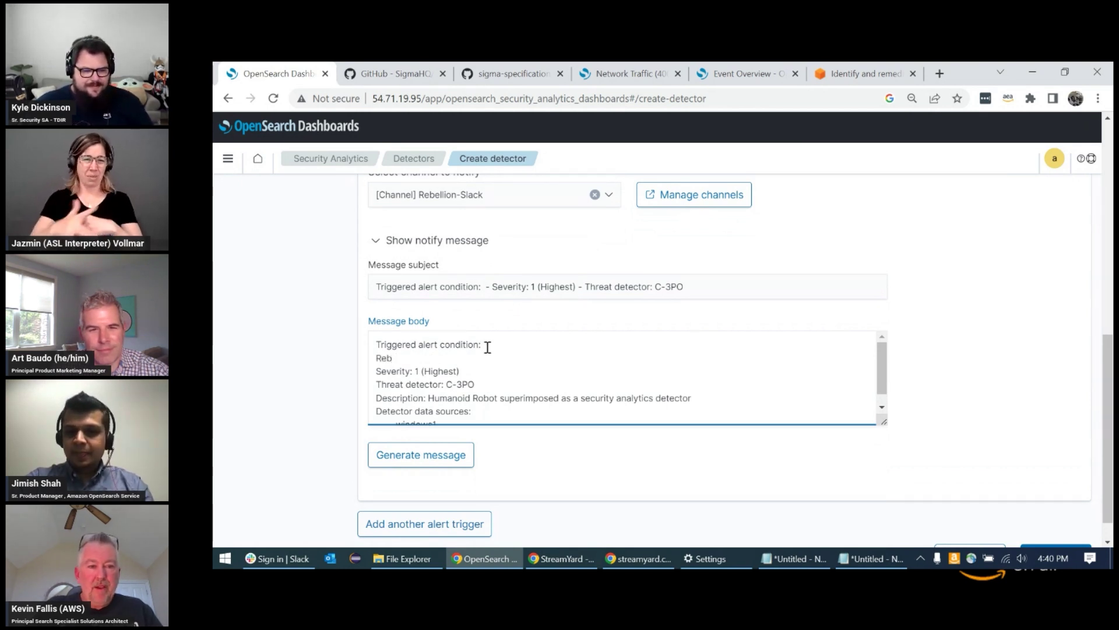
text(ellion)
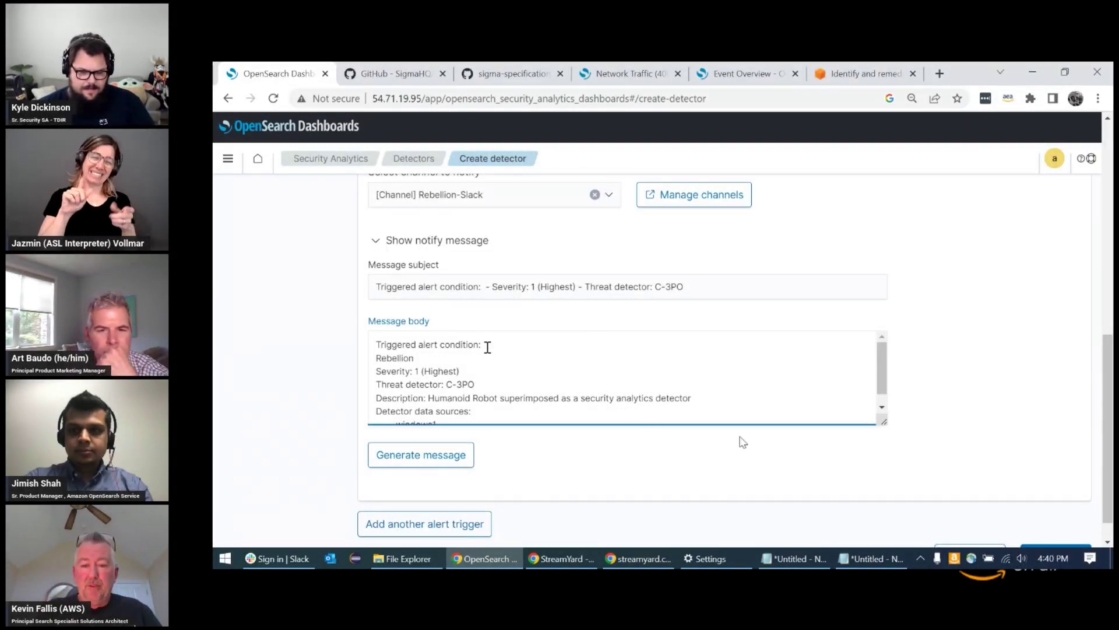
Finish the alert trigger setup and create the C-3PO detector from the review page.
scroll(1098, 410, down, 1)
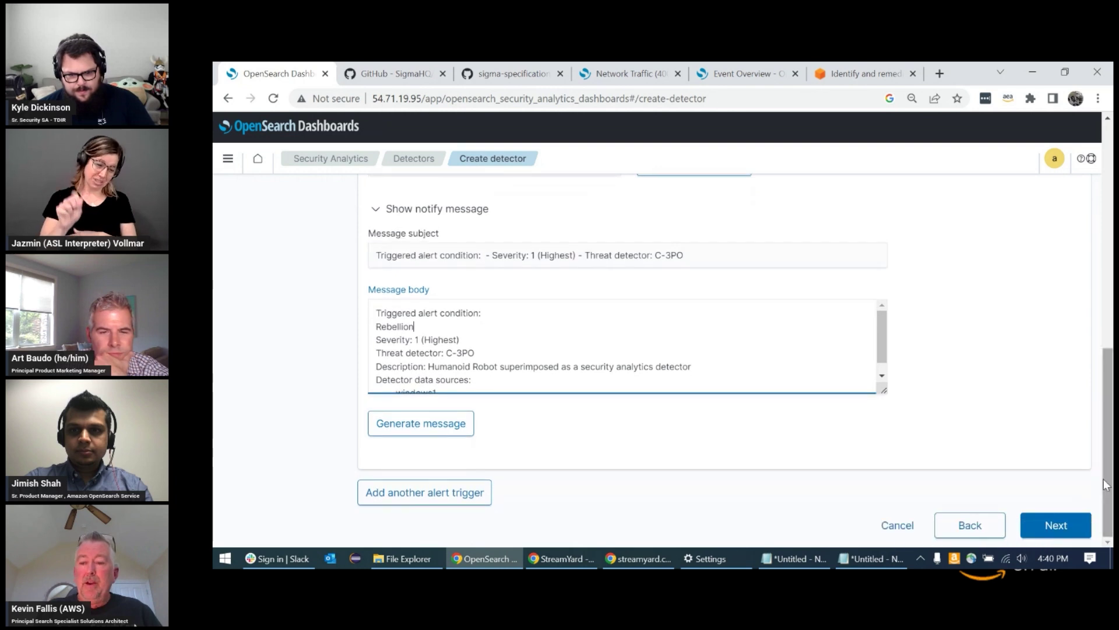
click(1047, 527)
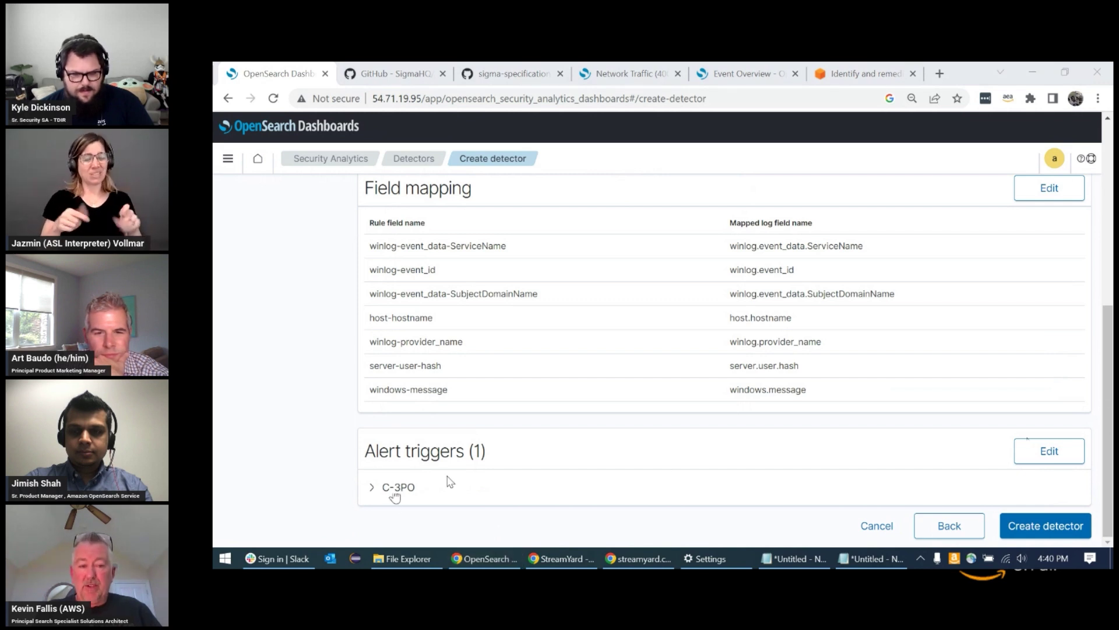
click(1046, 527)
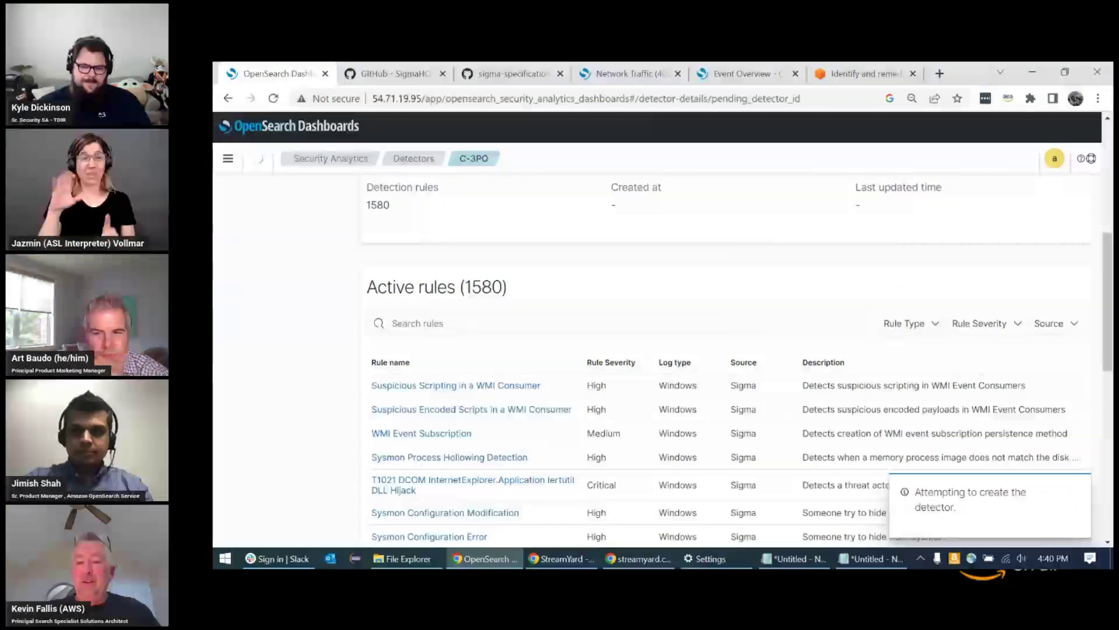
drag(1111, 344, 1108, 213)
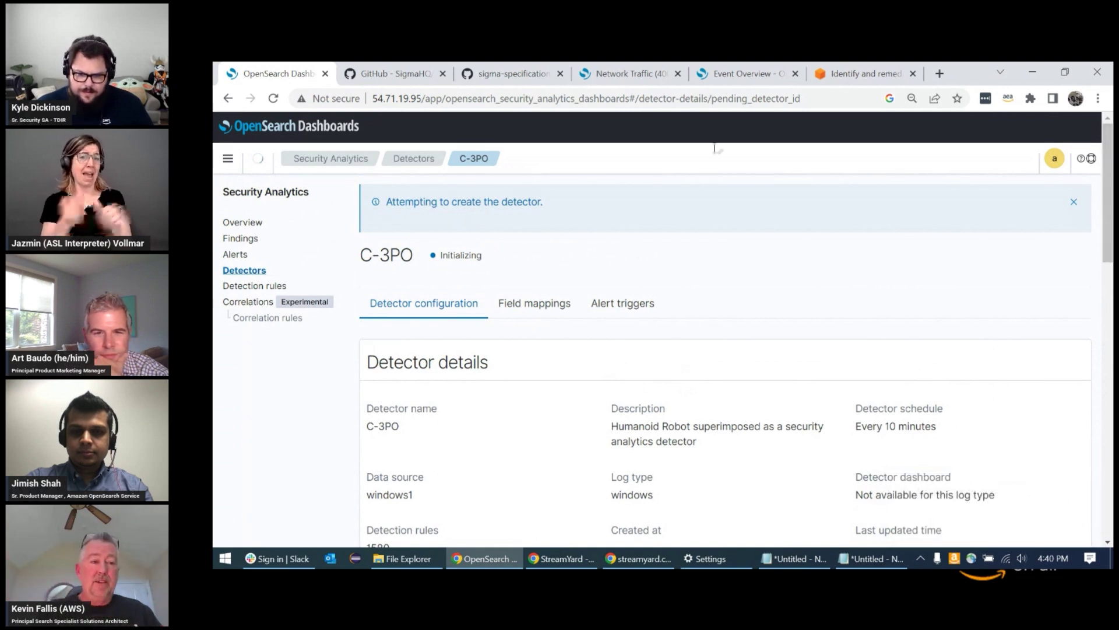
Open the Security Analytics findings and sort the findings list by time, newest first.
click(241, 240)
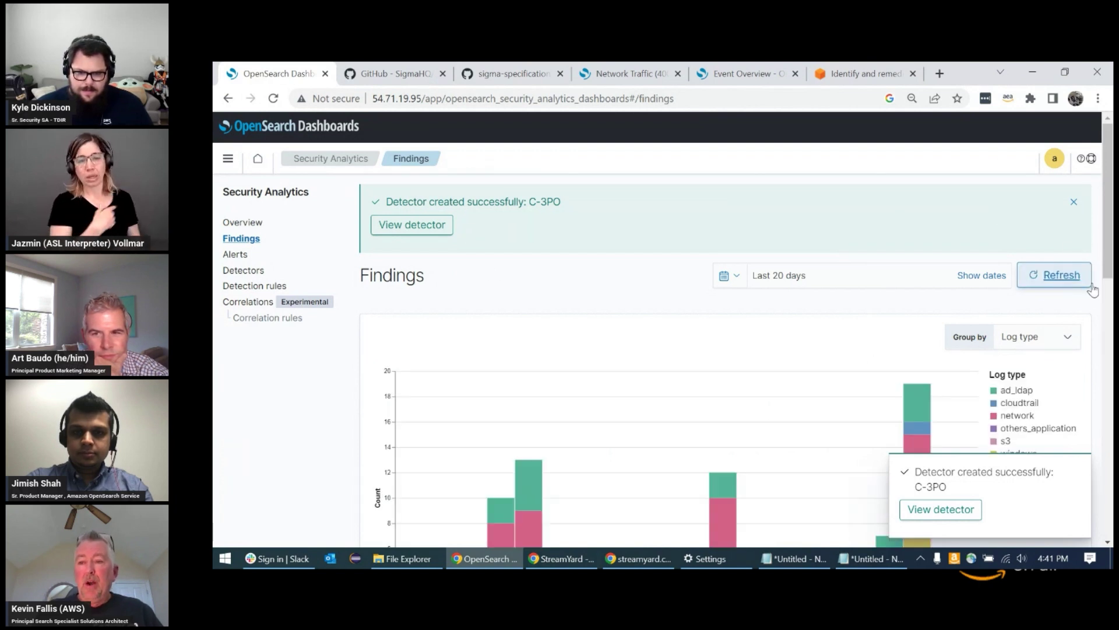
scroll(1109, 195, down, 2)
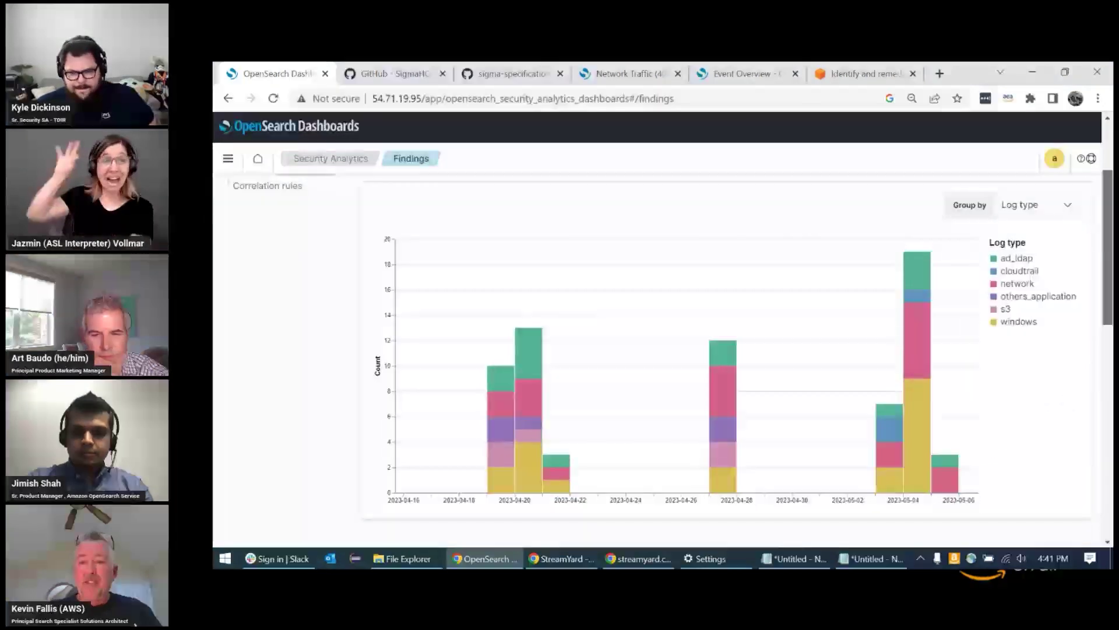
scroll(663, 342, up, 1)
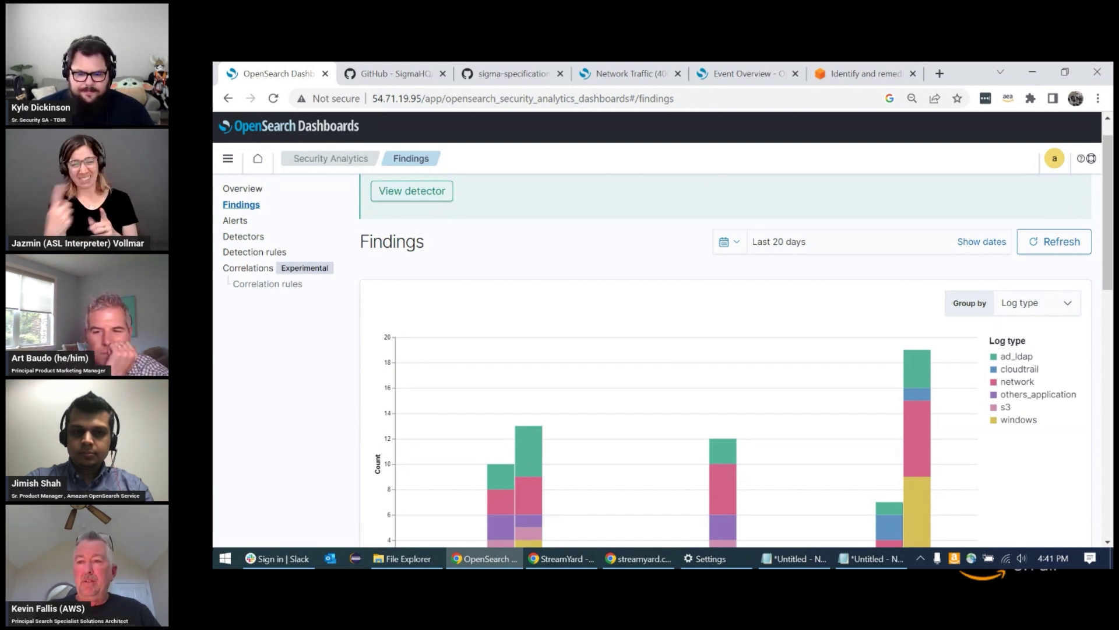
scroll(1111, 226, down, 1)
scroll(1111, 225, down, 2)
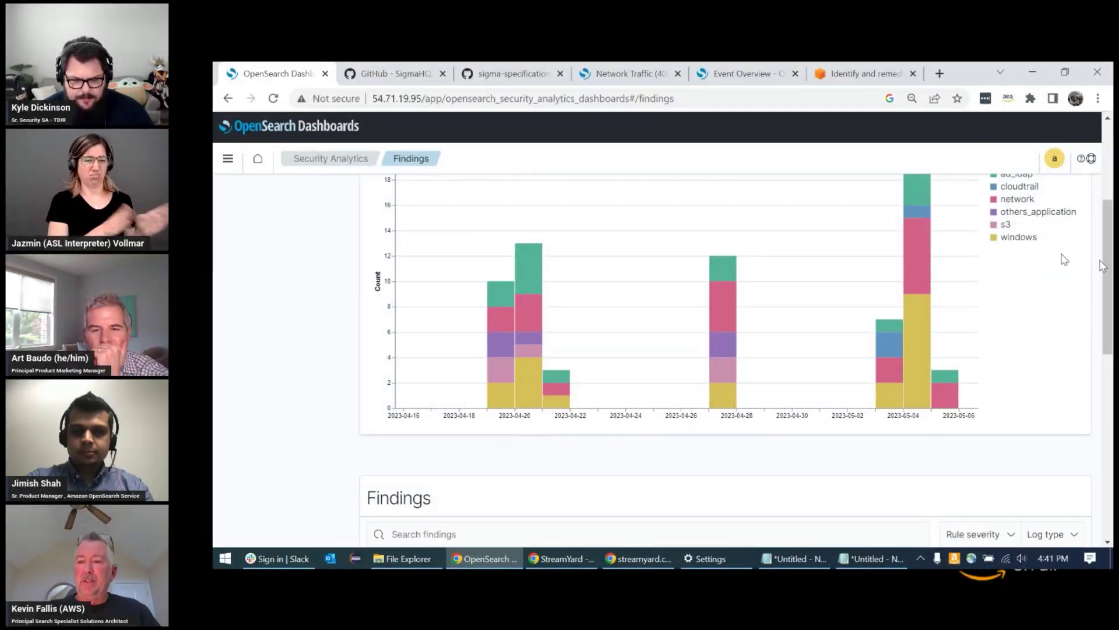
scroll(1106, 266, down, 5)
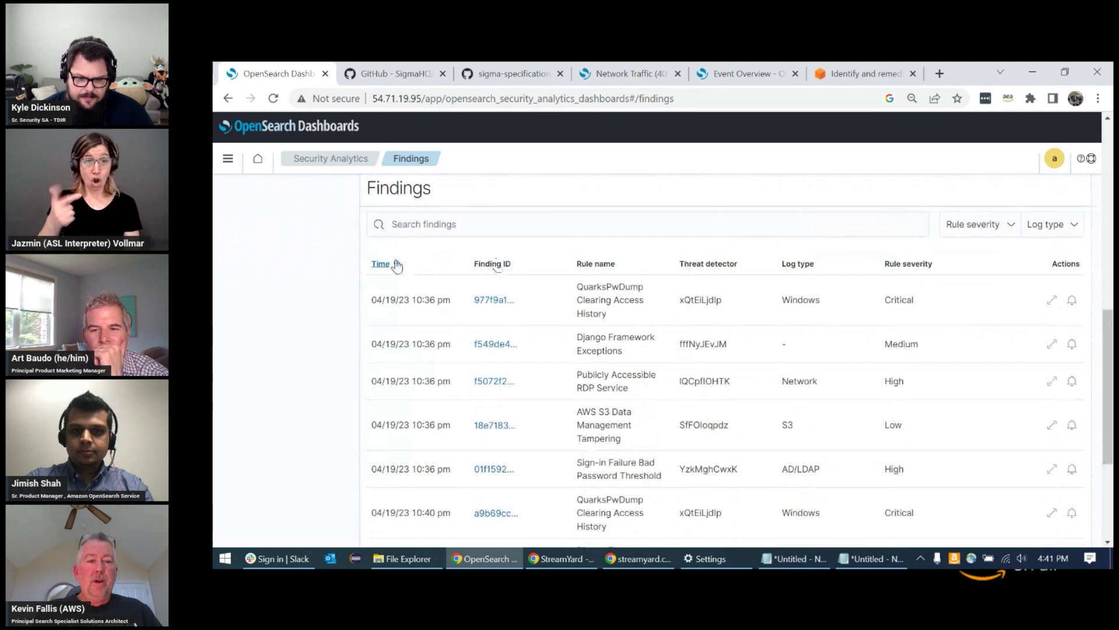
click(398, 265)
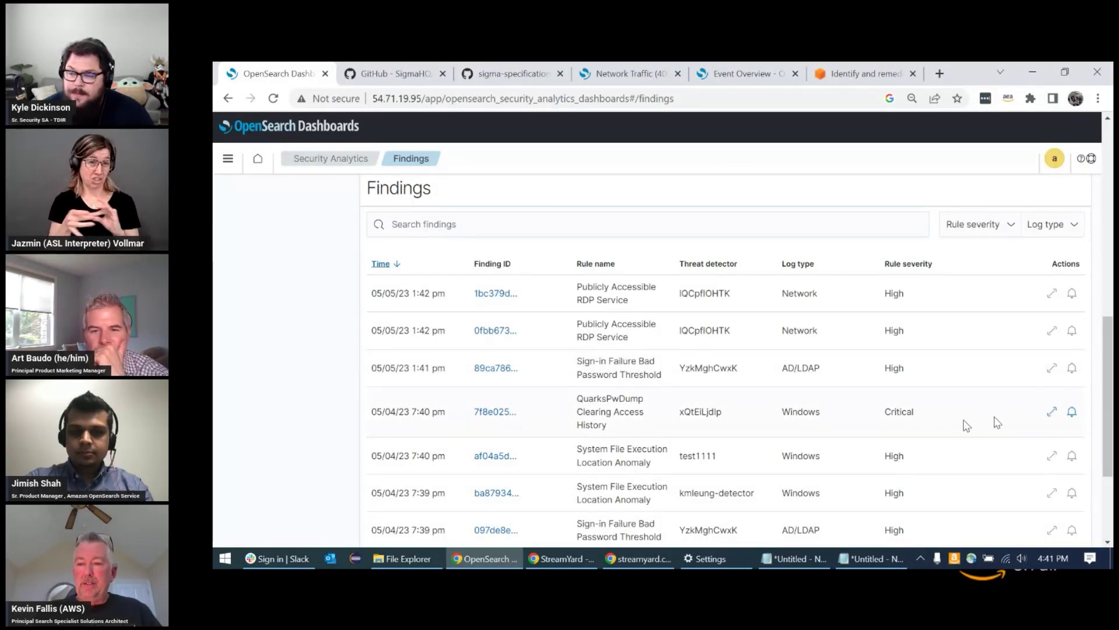
Examine the findings count chart grouped by log type and the most recent entries in the findings list.
scroll(997, 422, up, 10)
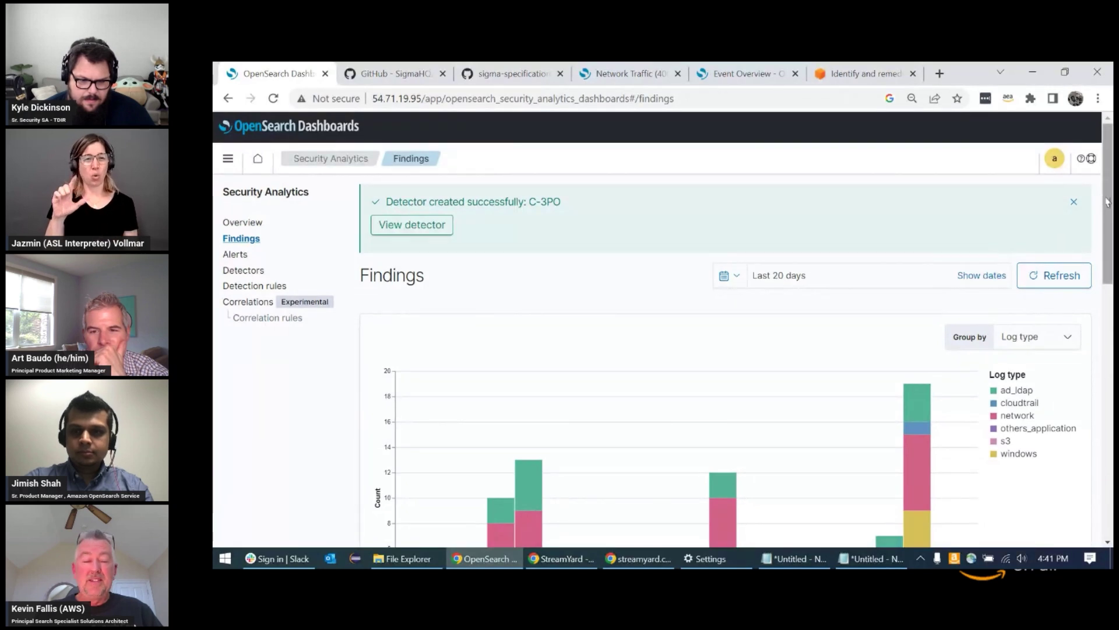
drag(1108, 201, 1111, 226)
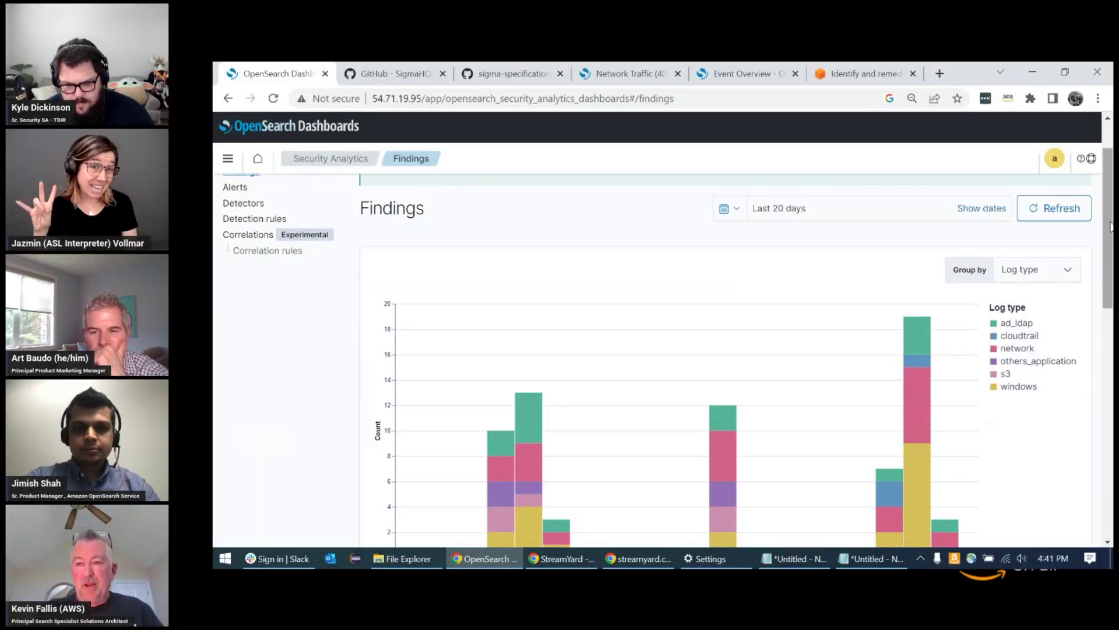
drag(1110, 226, 1111, 261)
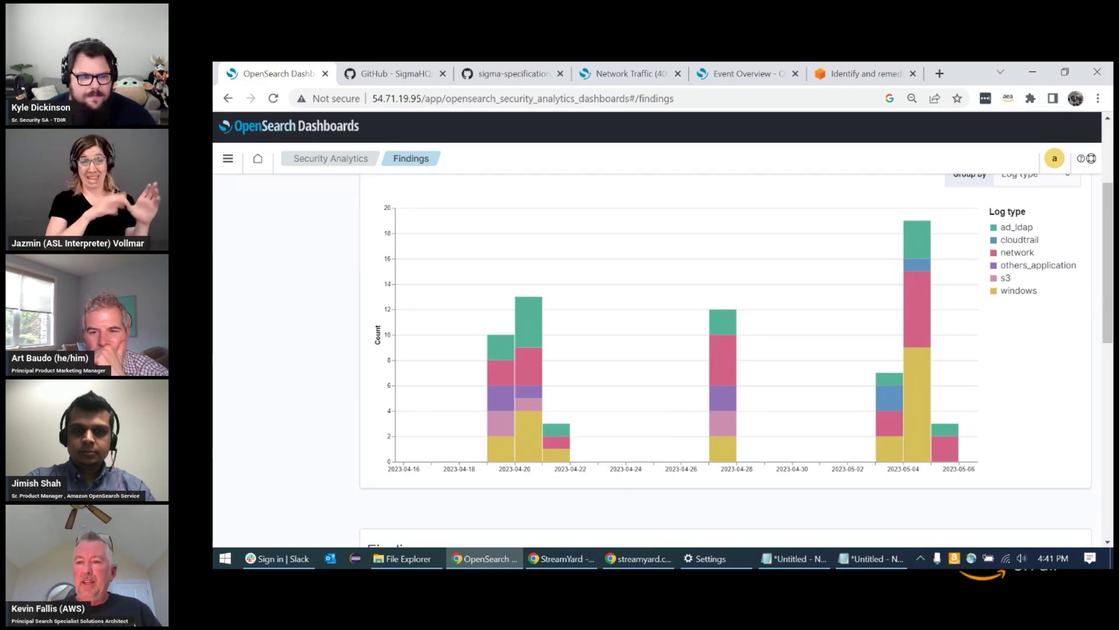
drag(1111, 262, 1111, 379)
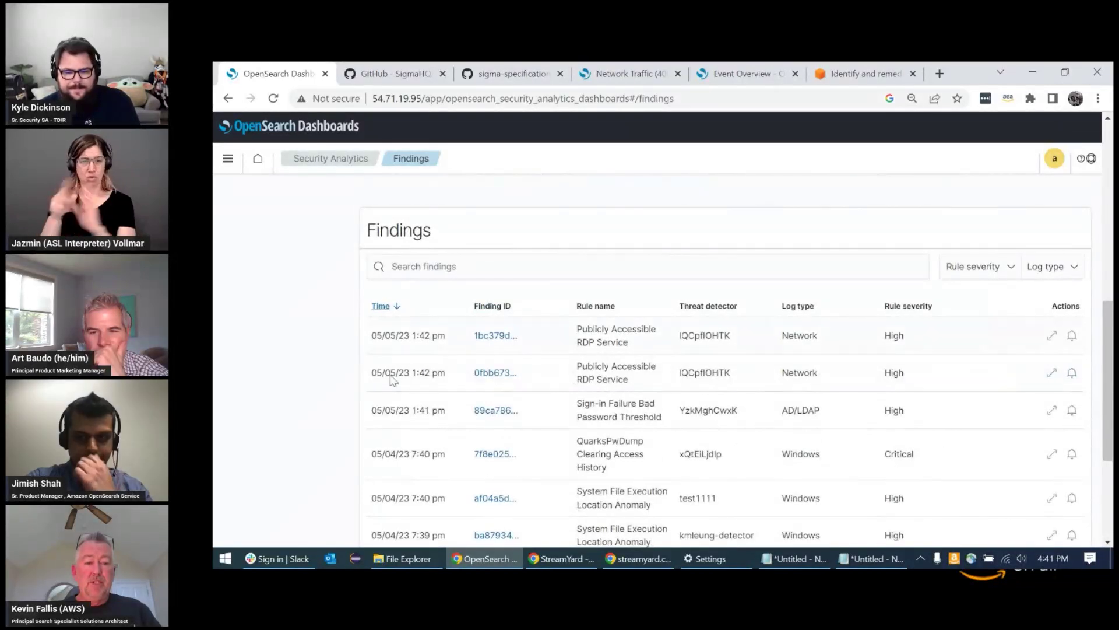